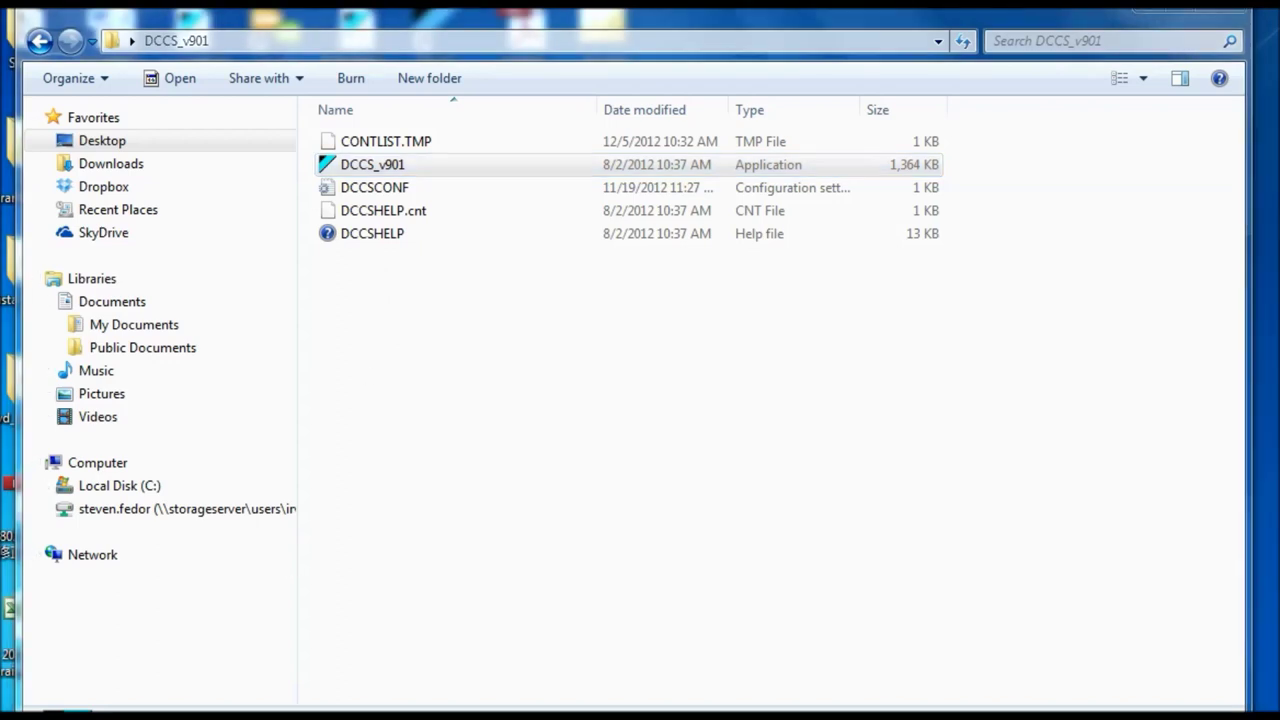
# Launch DCCS_v901 from its folder, let the unverified program run, and minimise the folder
pyautogui.moveTo(60, 716)
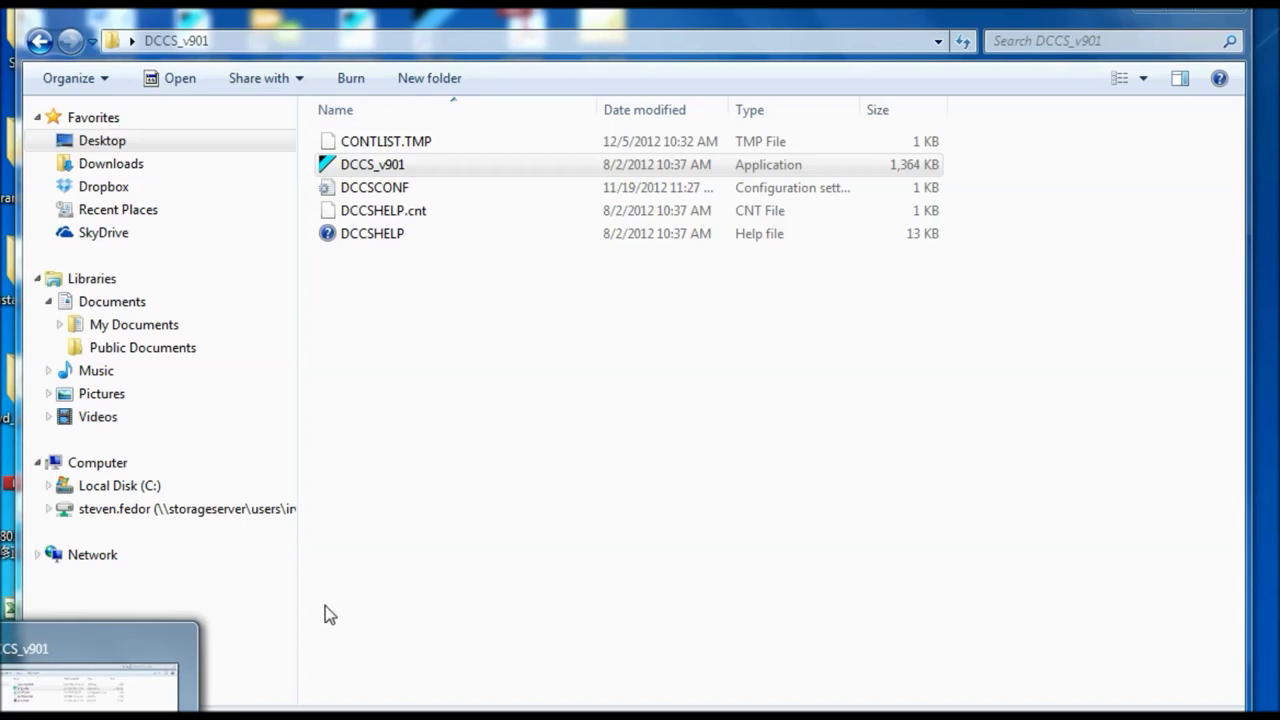
pyautogui.click(377, 165)
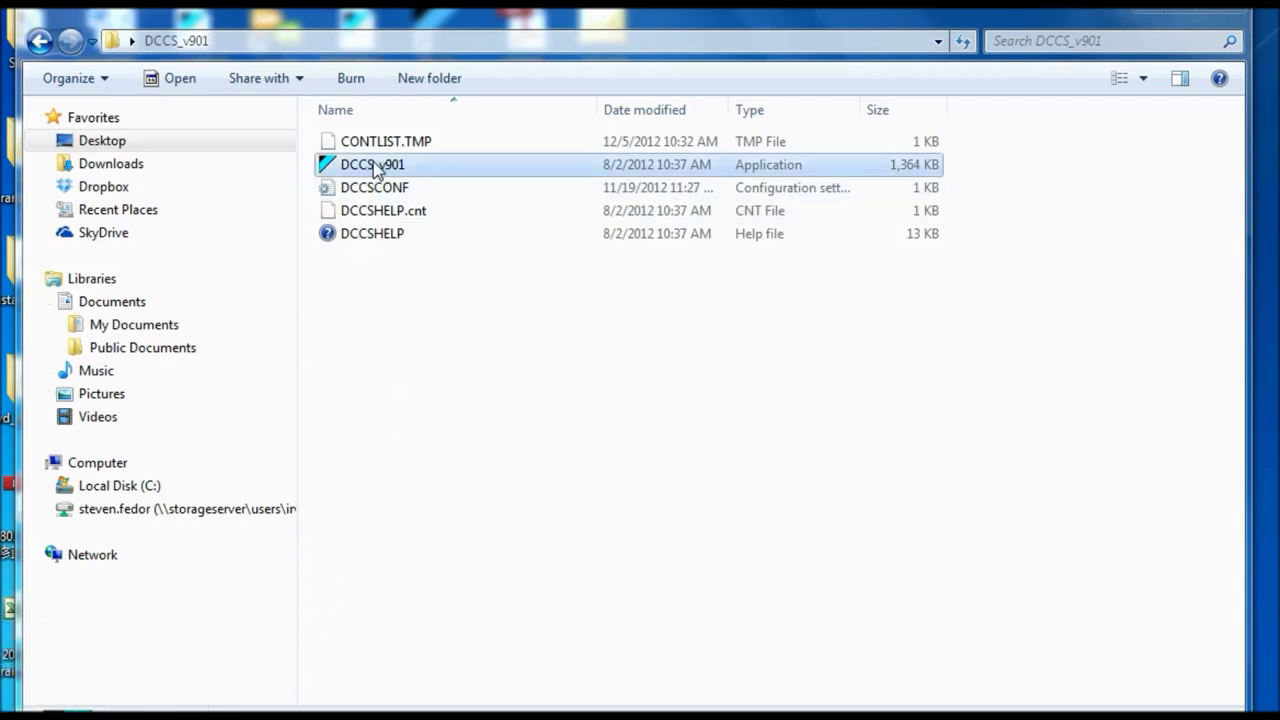
pyautogui.rightClick(377, 170)
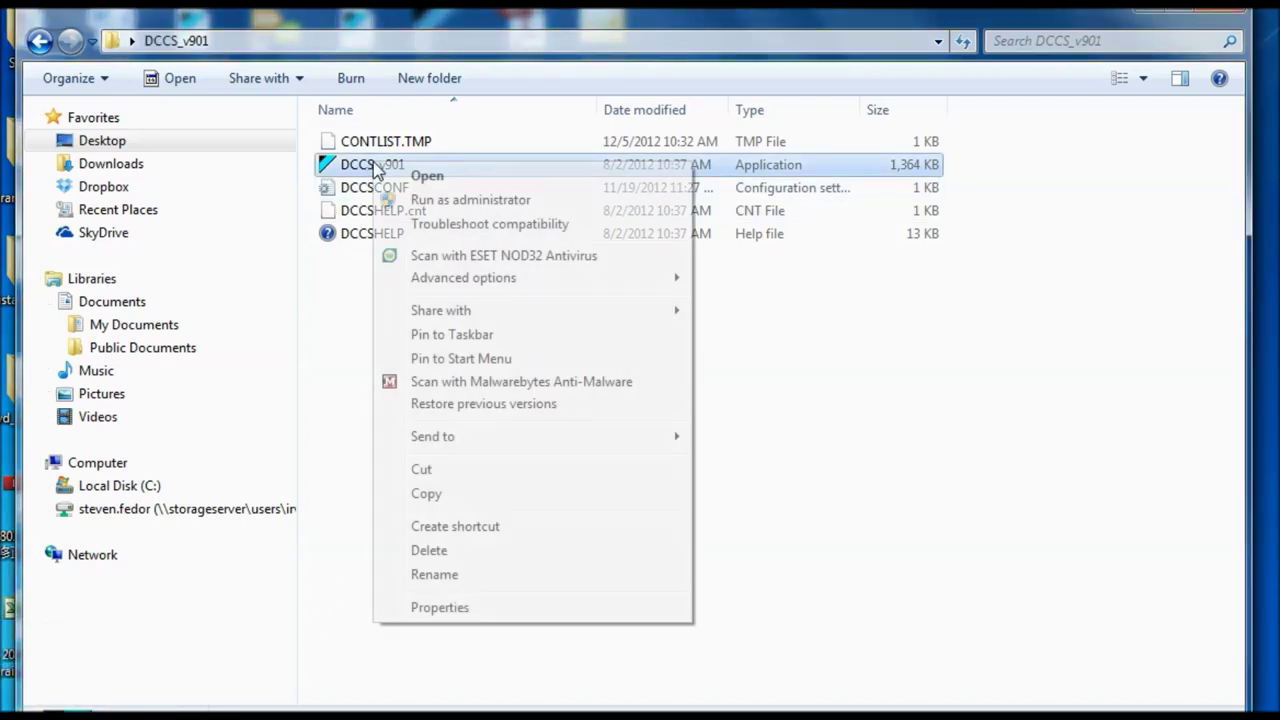
pyautogui.click(421, 180)
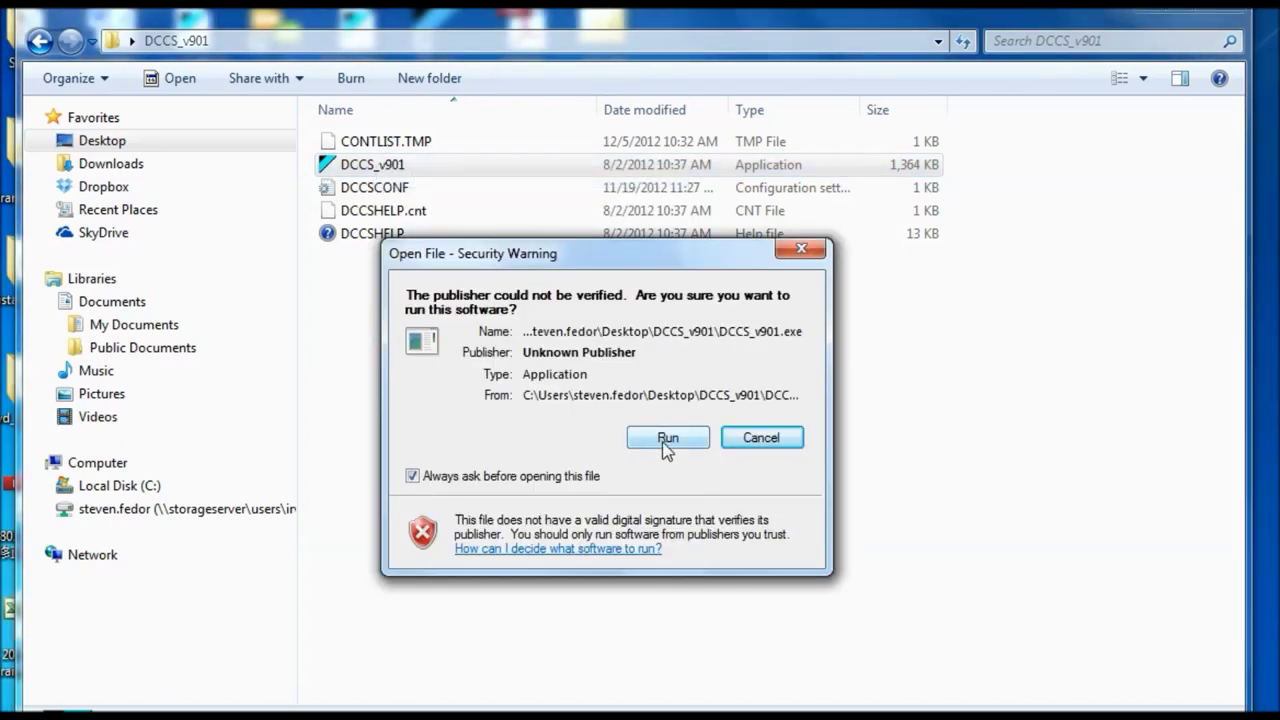
pyautogui.click(666, 441)
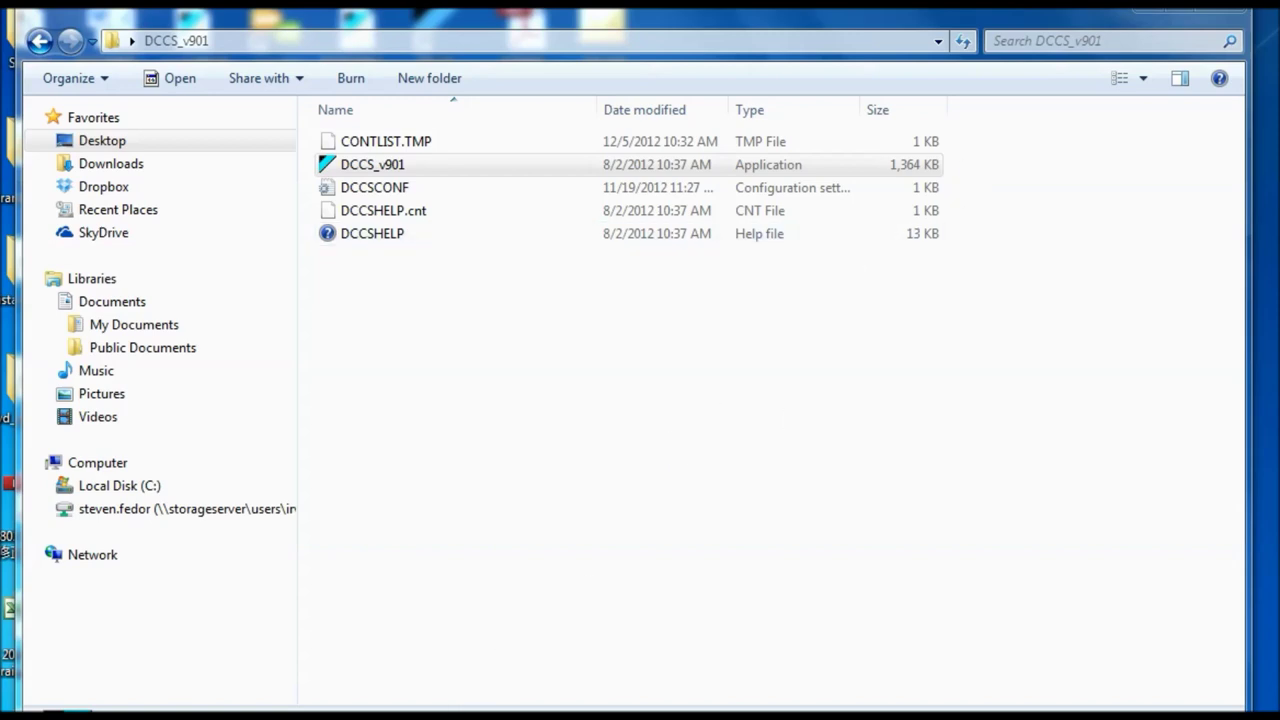
pyautogui.click(1148, 14)
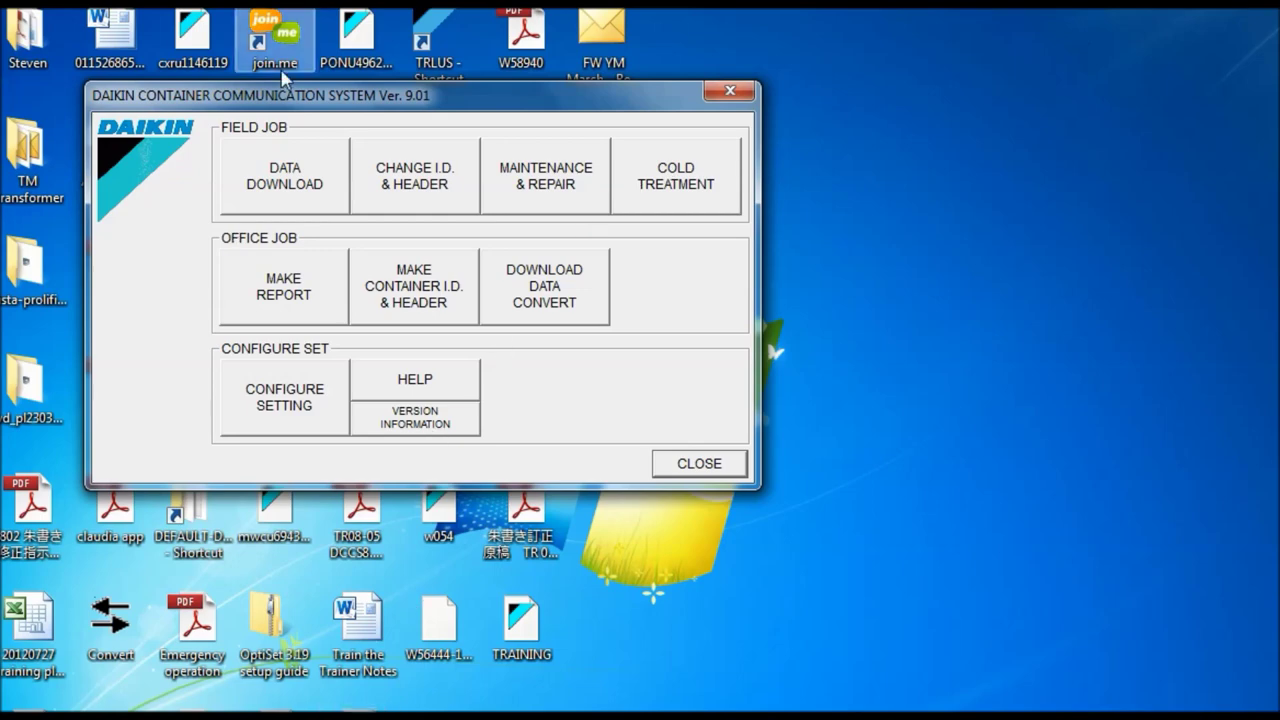
# Start a DCCS report for download W59606-1OOLU6450403_121110A from C:\DEFAULT-DOWNLOAD
pyautogui.click(110, 709)
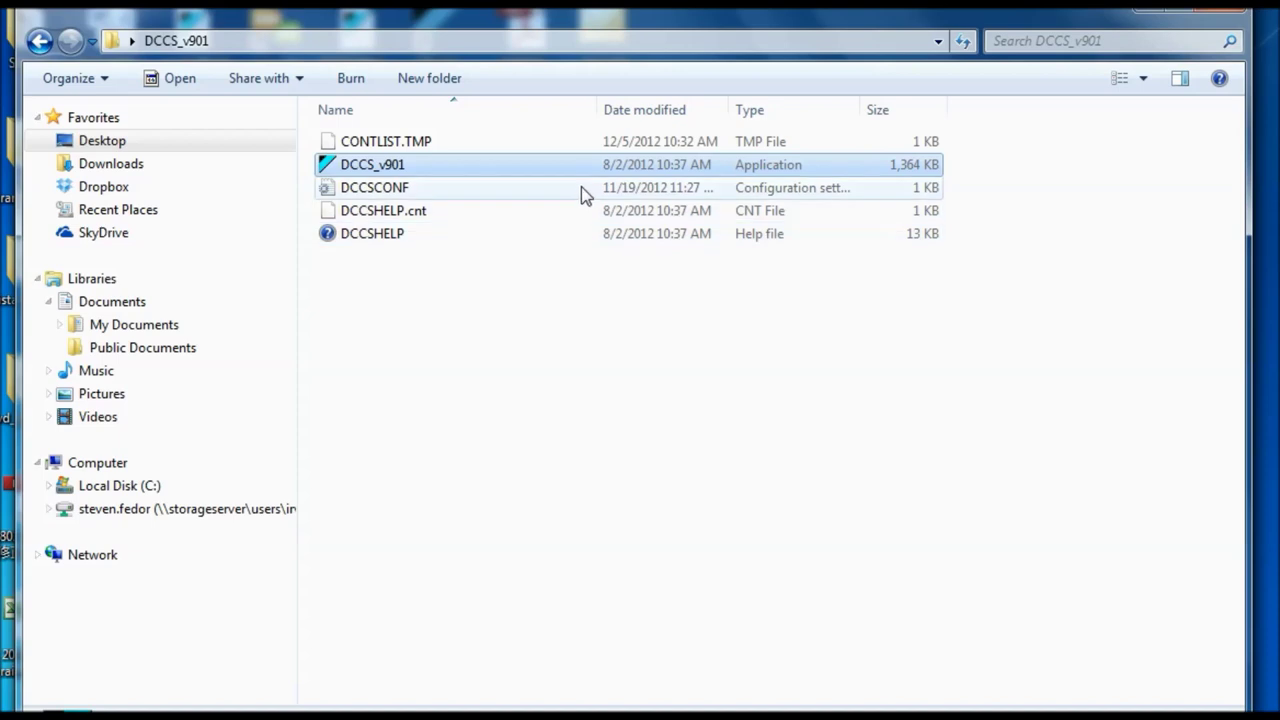
pyautogui.press('Return')
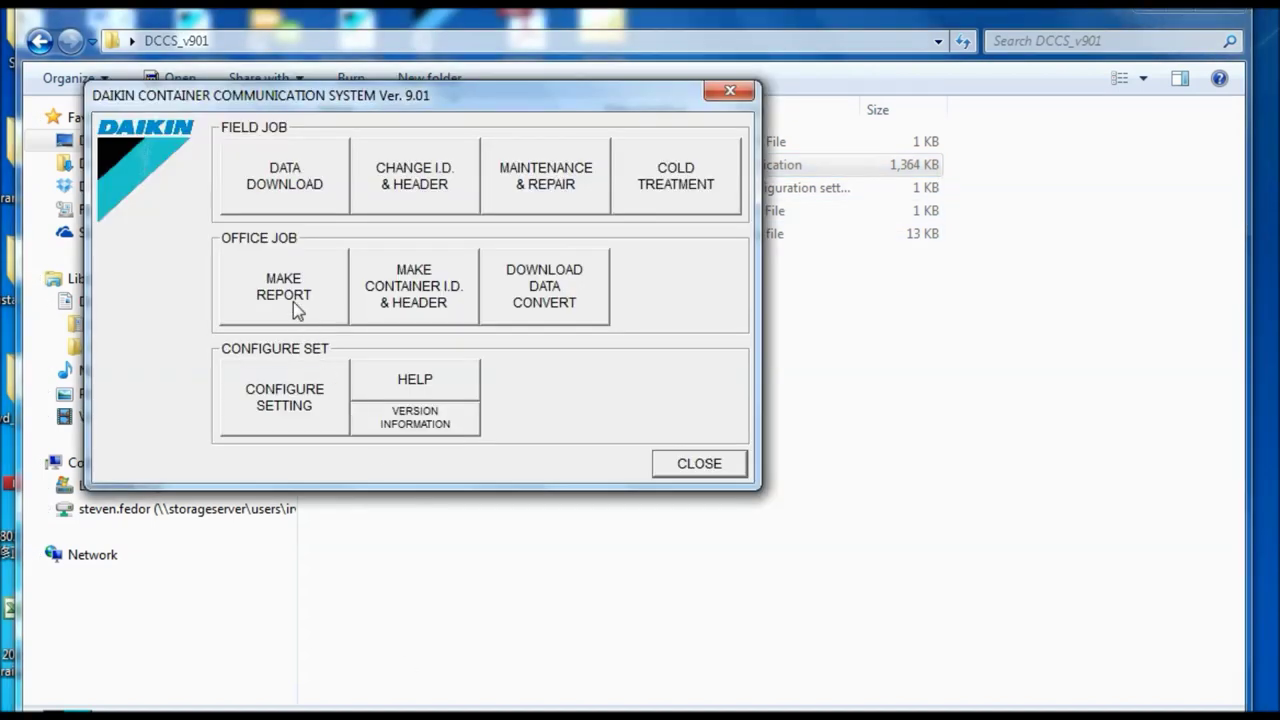
pyautogui.click(288, 292)
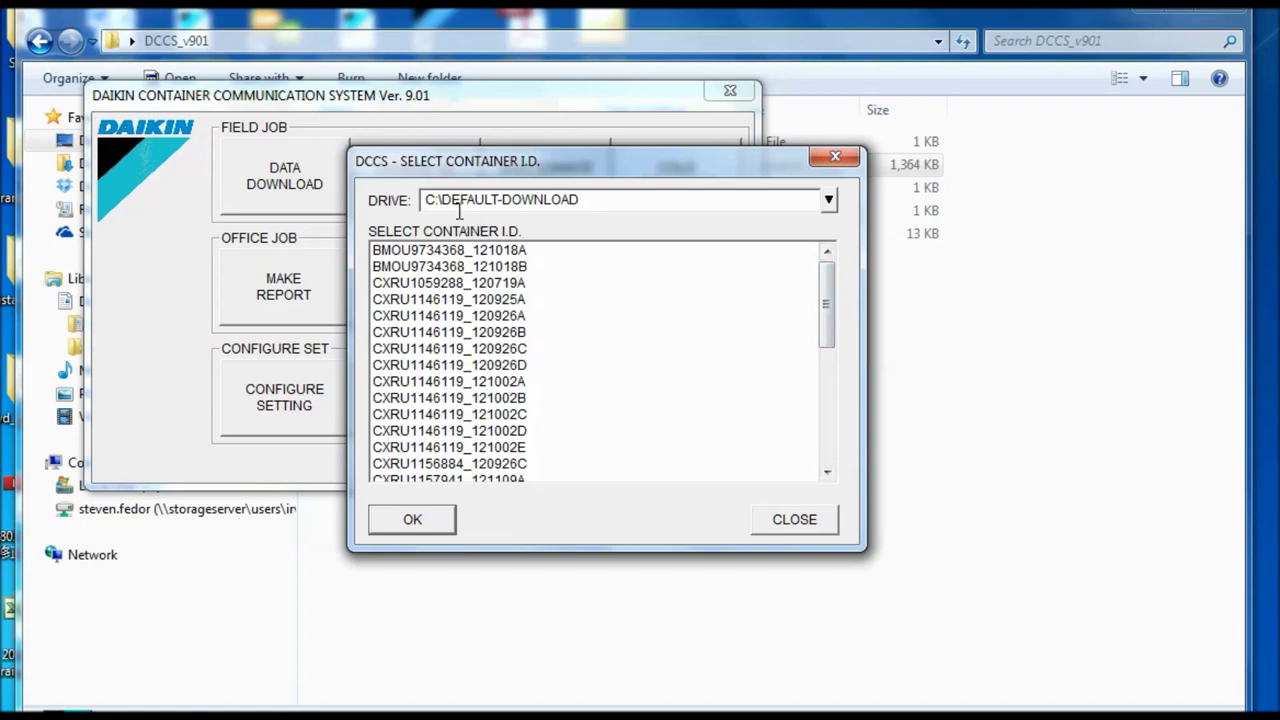
pyautogui.moveTo(425, 199); pyautogui.dragTo(583, 199)
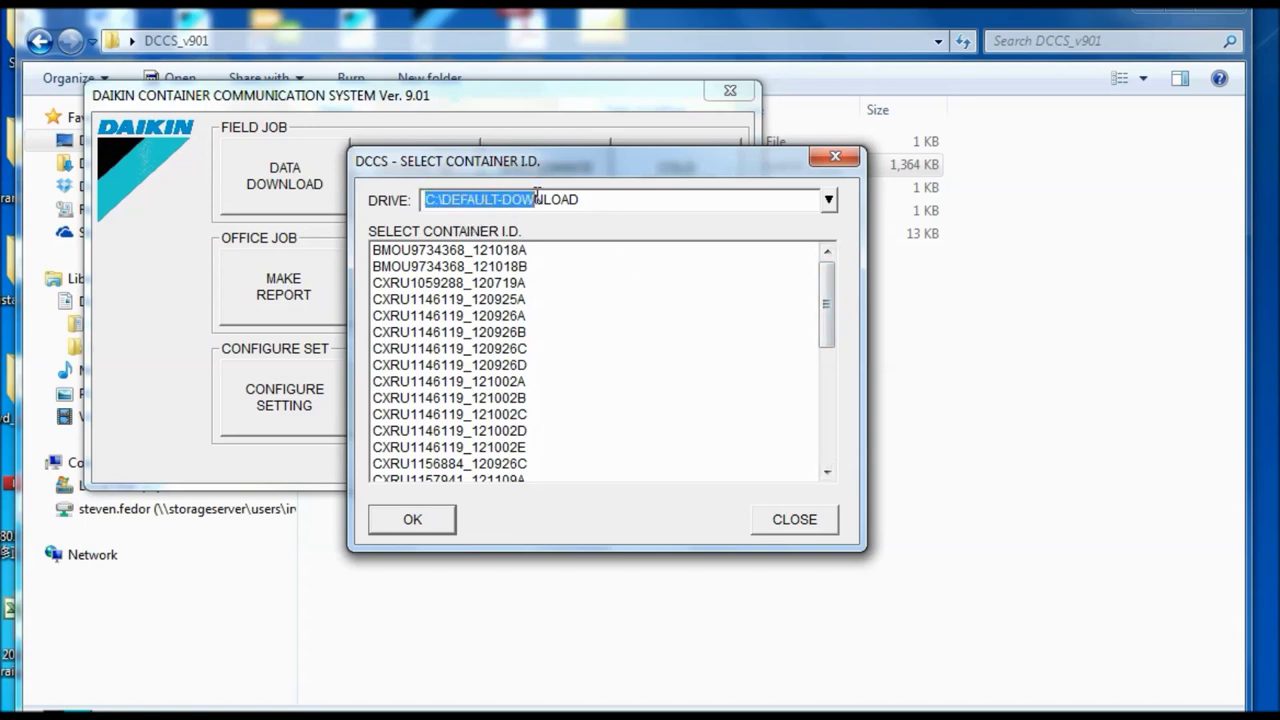
pyautogui.moveTo(826, 294); pyautogui.dragTo(826, 428)
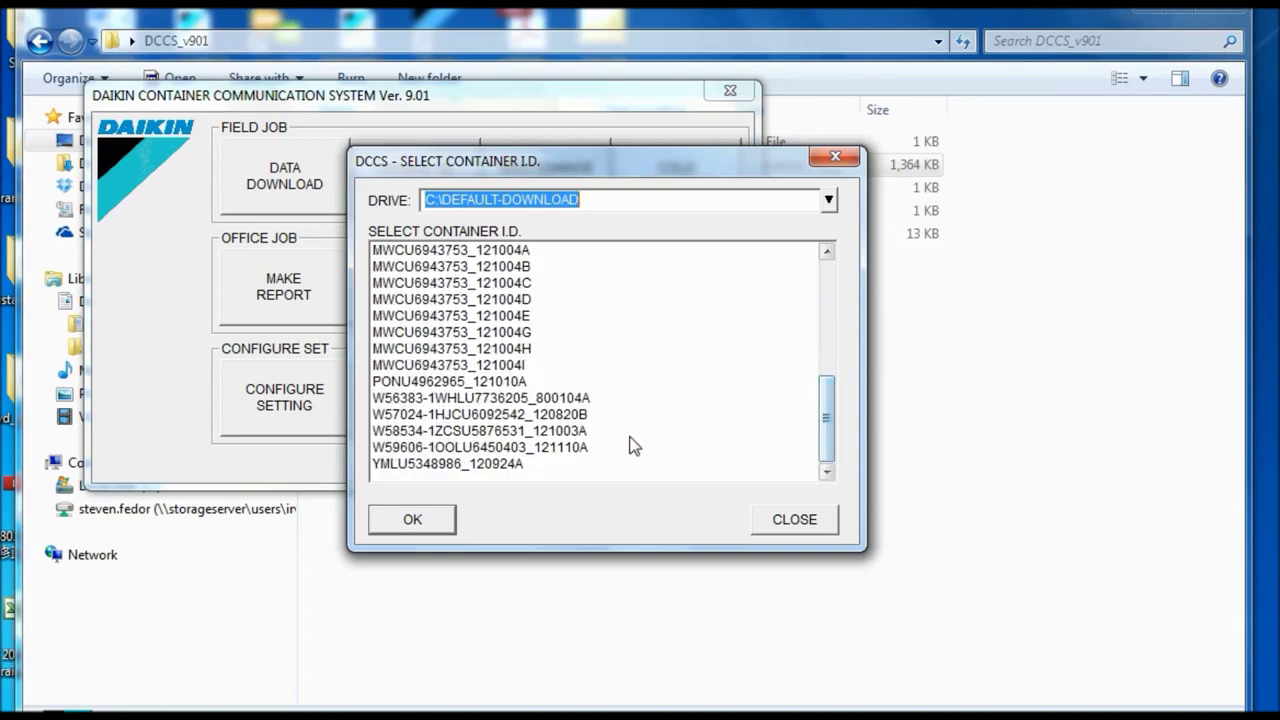
pyautogui.click(517, 450)
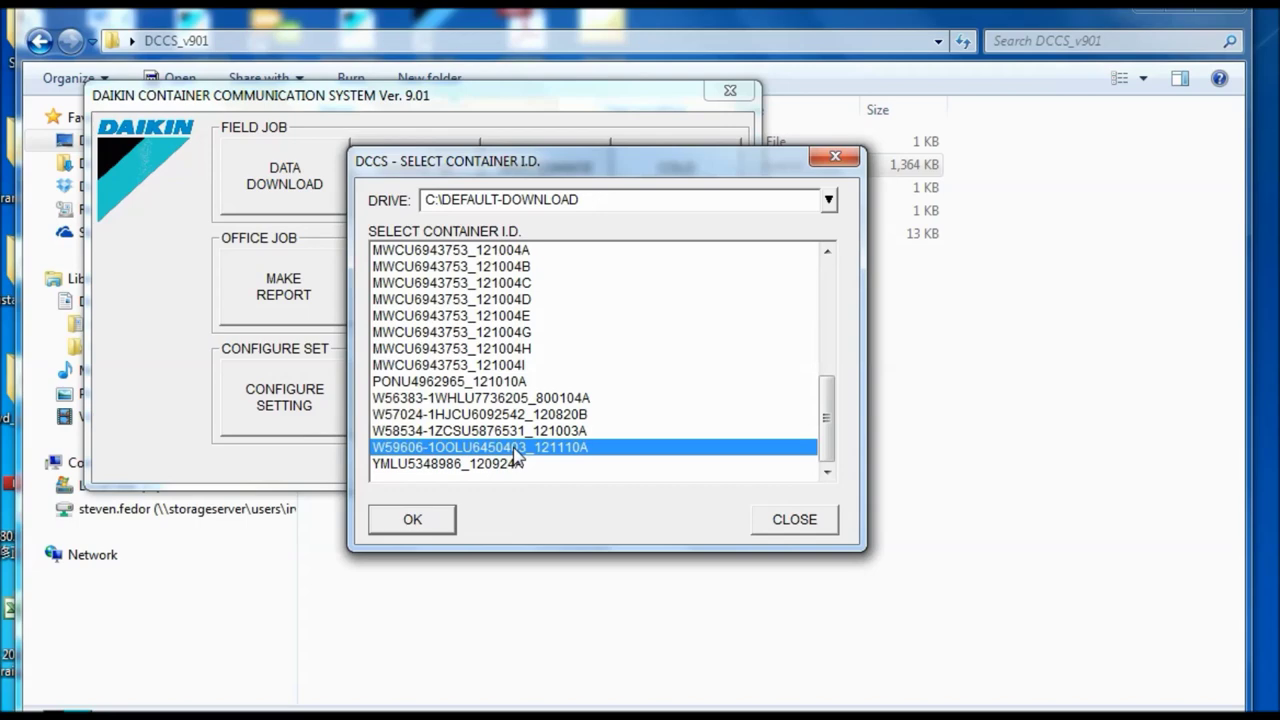
pyautogui.click(431, 520)
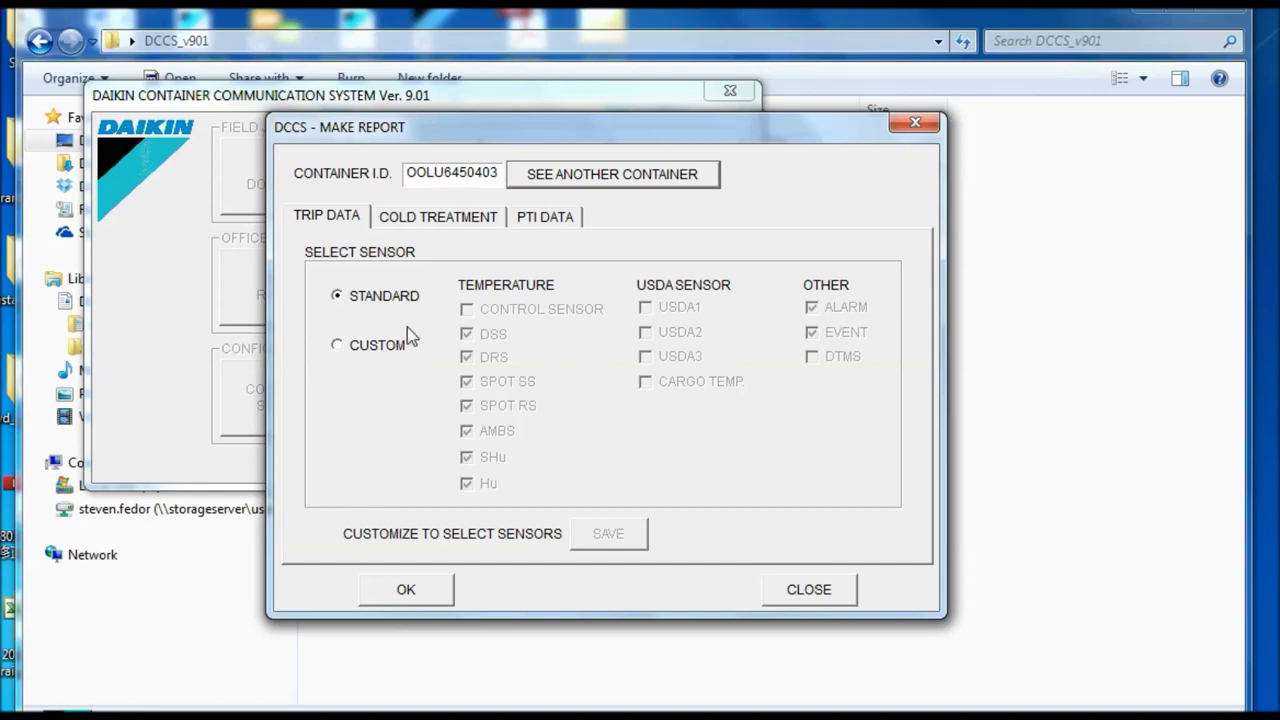
pyautogui.click(432, 220)
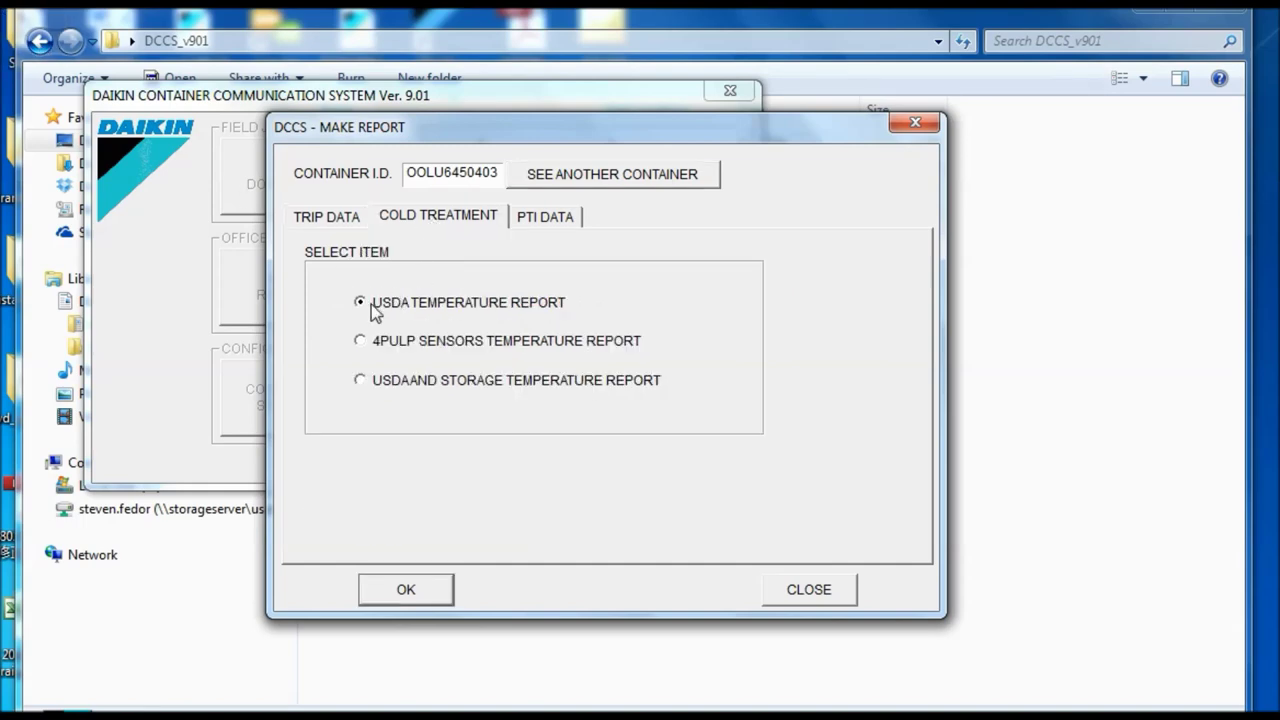
pyautogui.click(557, 222)
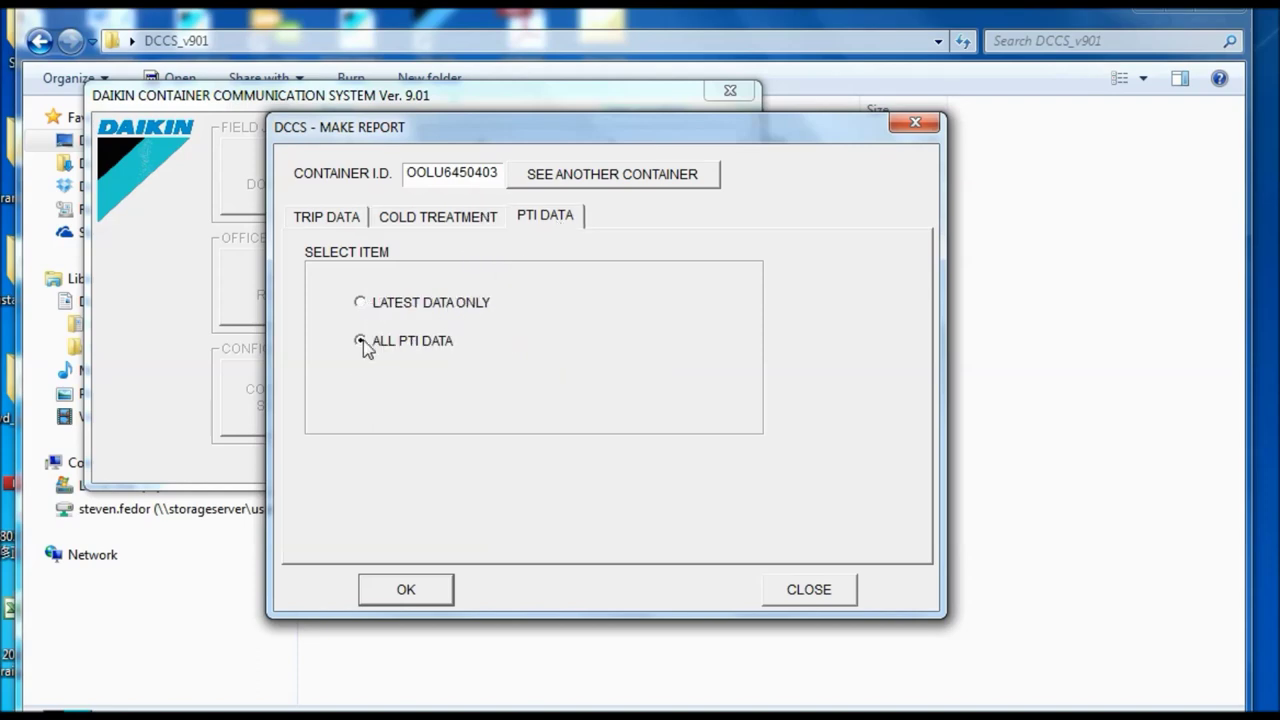
pyautogui.click(329, 220)
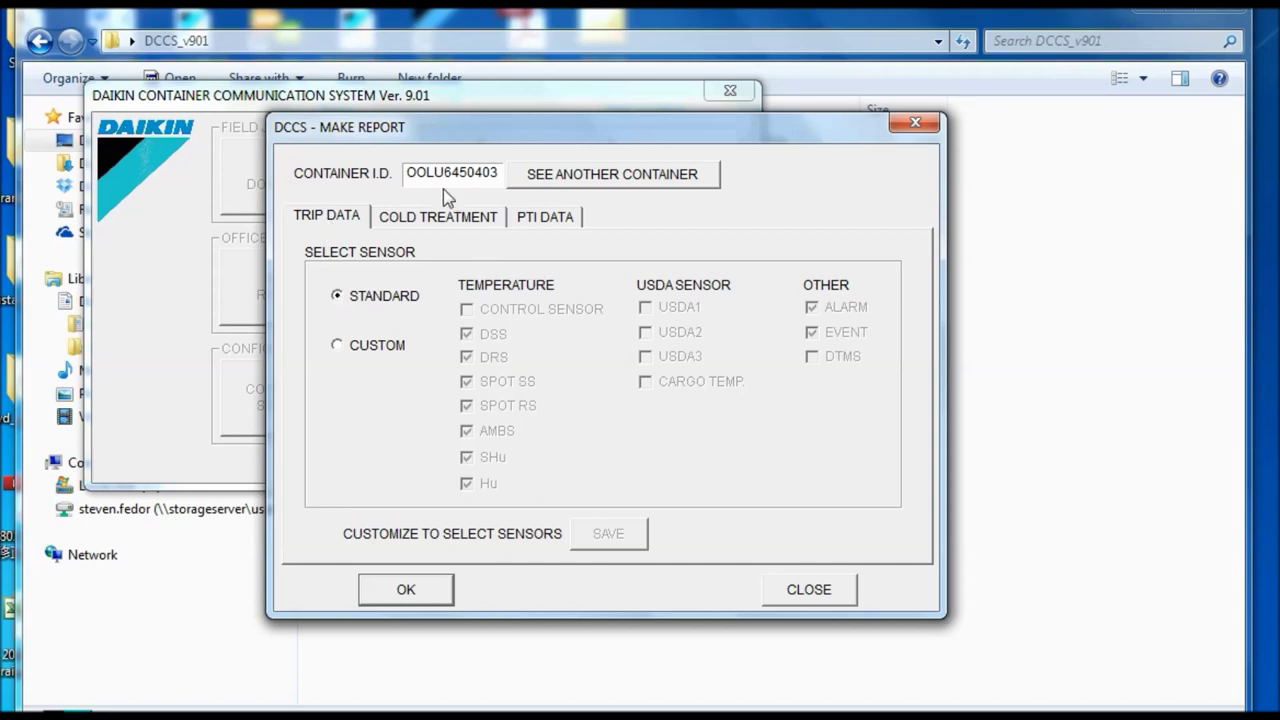
pyautogui.moveTo(408, 173); pyautogui.dragTo(505, 172)
pyautogui.click(438, 589)
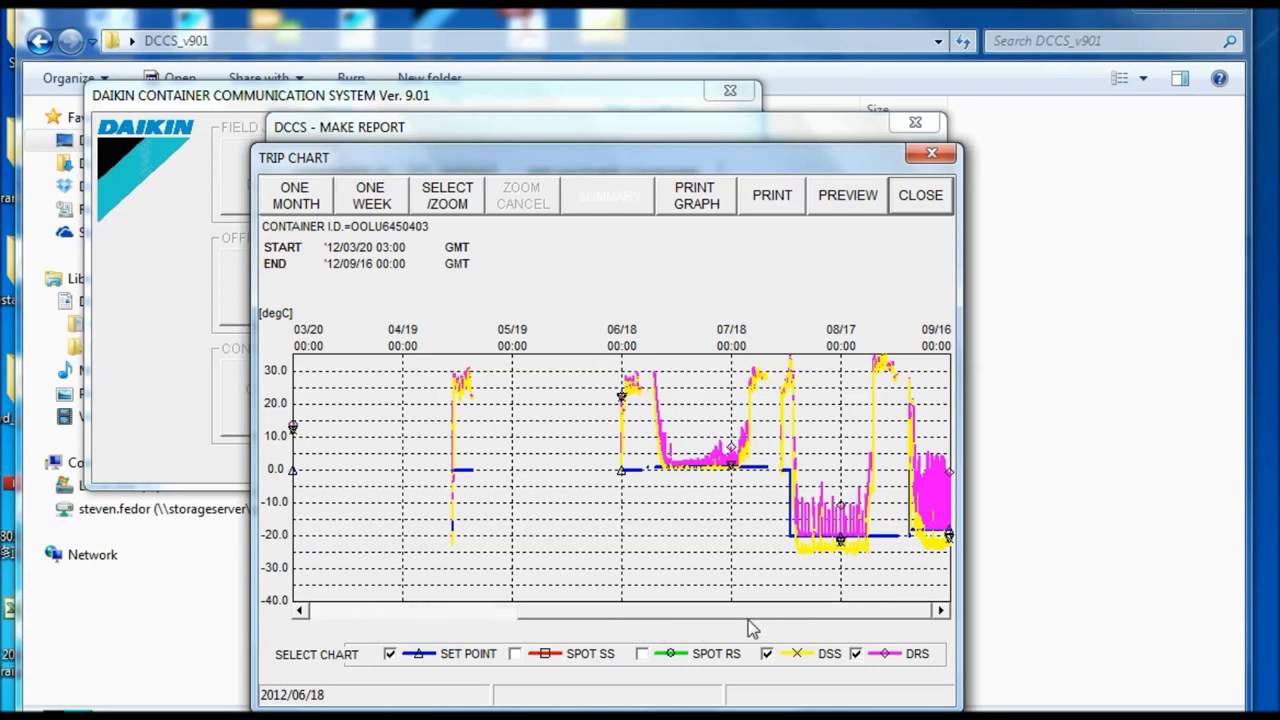
# Scroll the trip chart to the right and add the SPOT RS and SPOT SS traces
pyautogui.moveTo(580, 621); pyautogui.dragTo(786, 628)
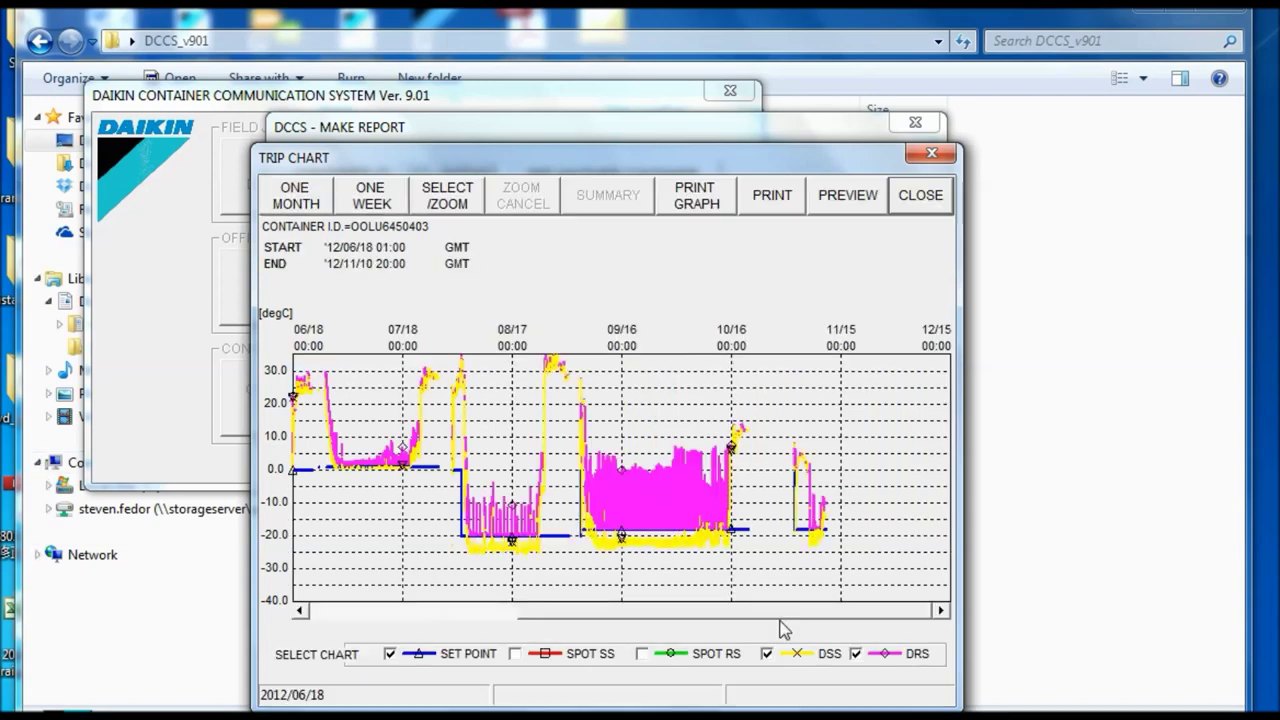
pyautogui.click(648, 657)
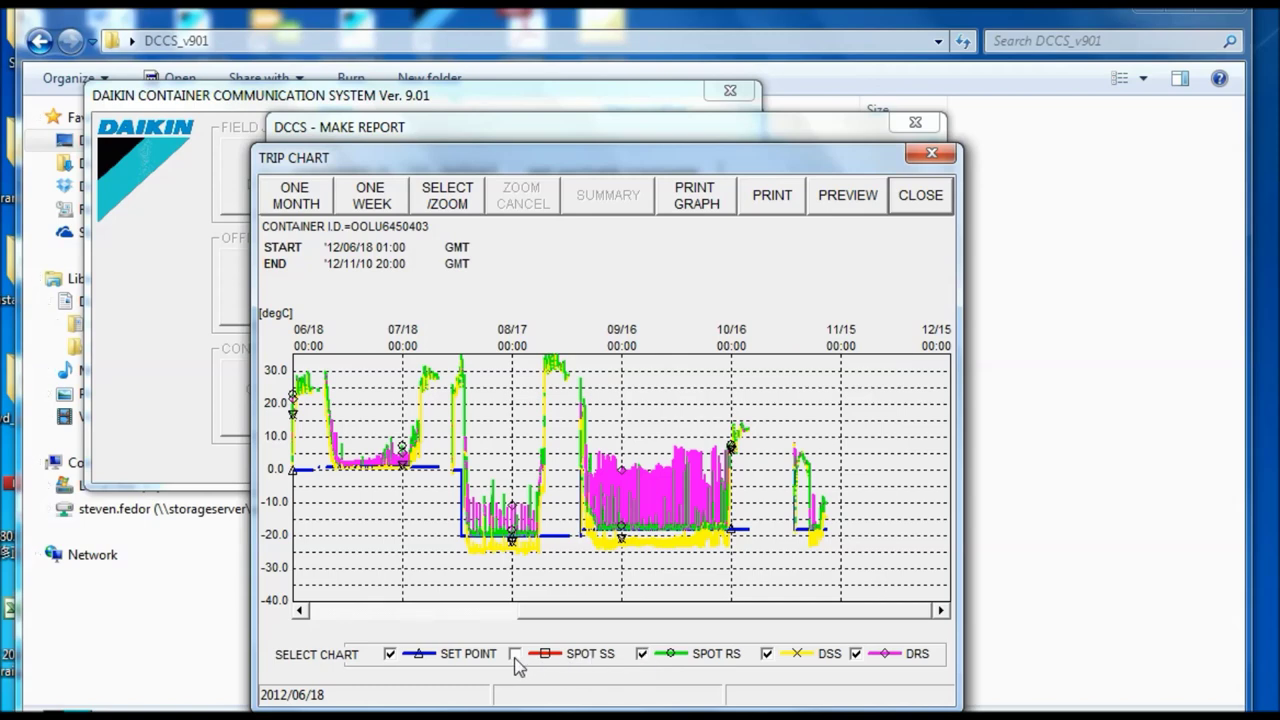
pyautogui.click(515, 656)
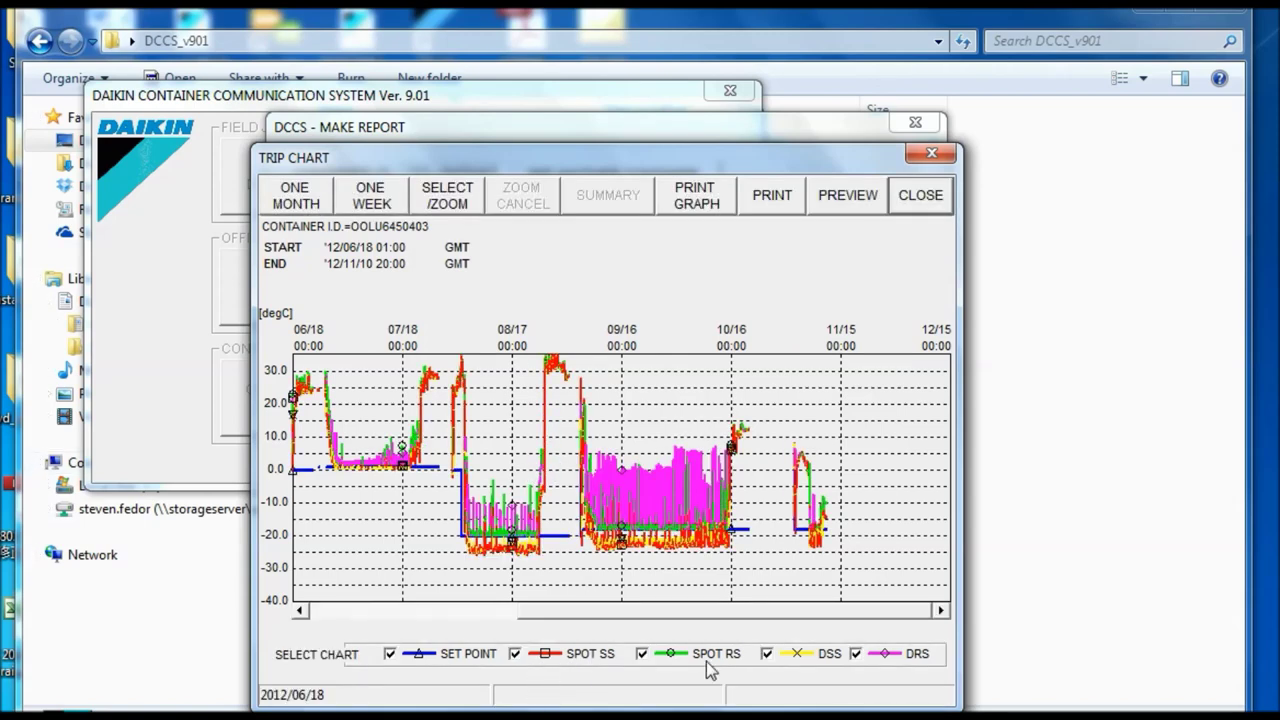
pyautogui.click(848, 196)
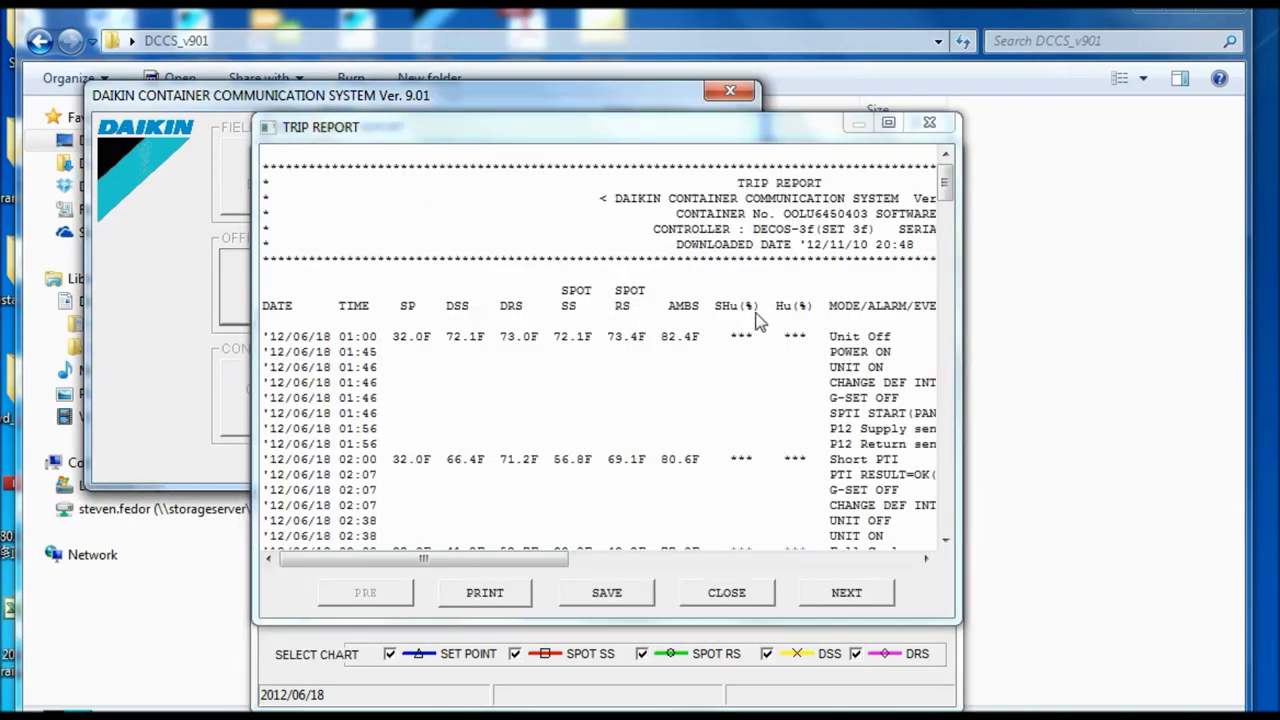
# Move the TRIP REPORT window to the top-left and enlarge it to show every column
pyautogui.moveTo(623, 127); pyautogui.dragTo(465, 48)
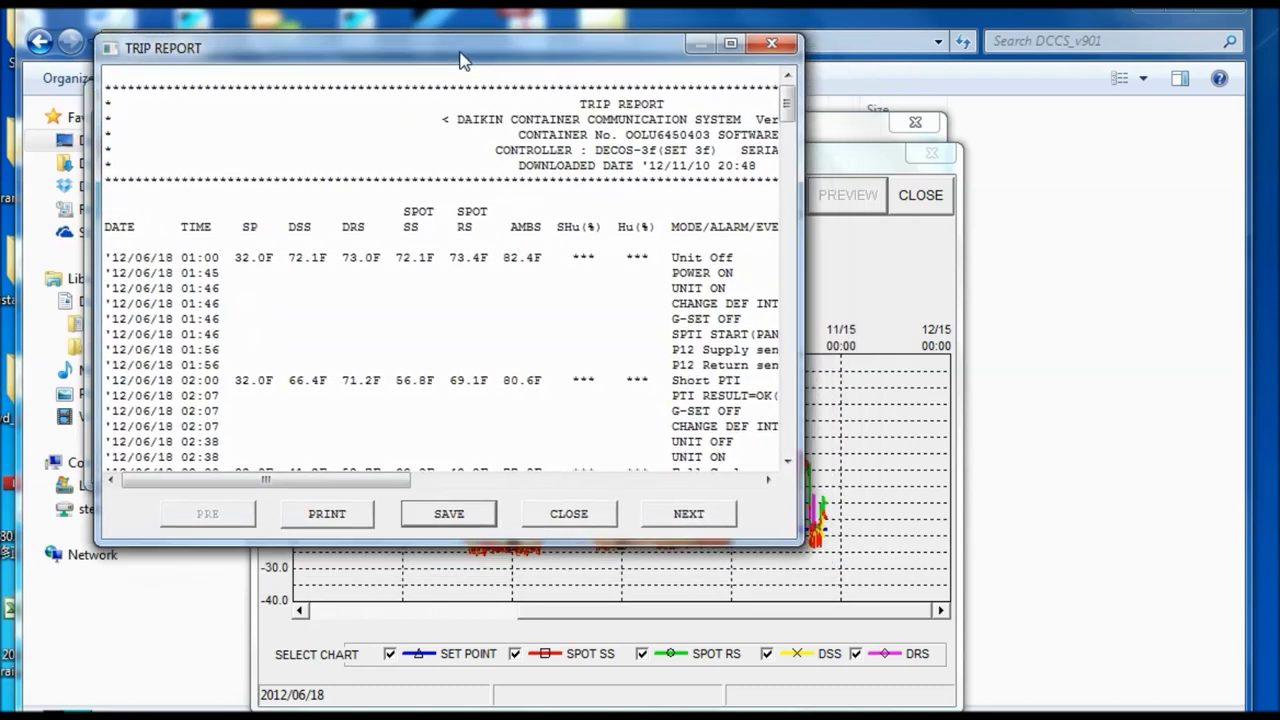
pyautogui.moveTo(798, 545); pyautogui.dragTo(1166, 689)
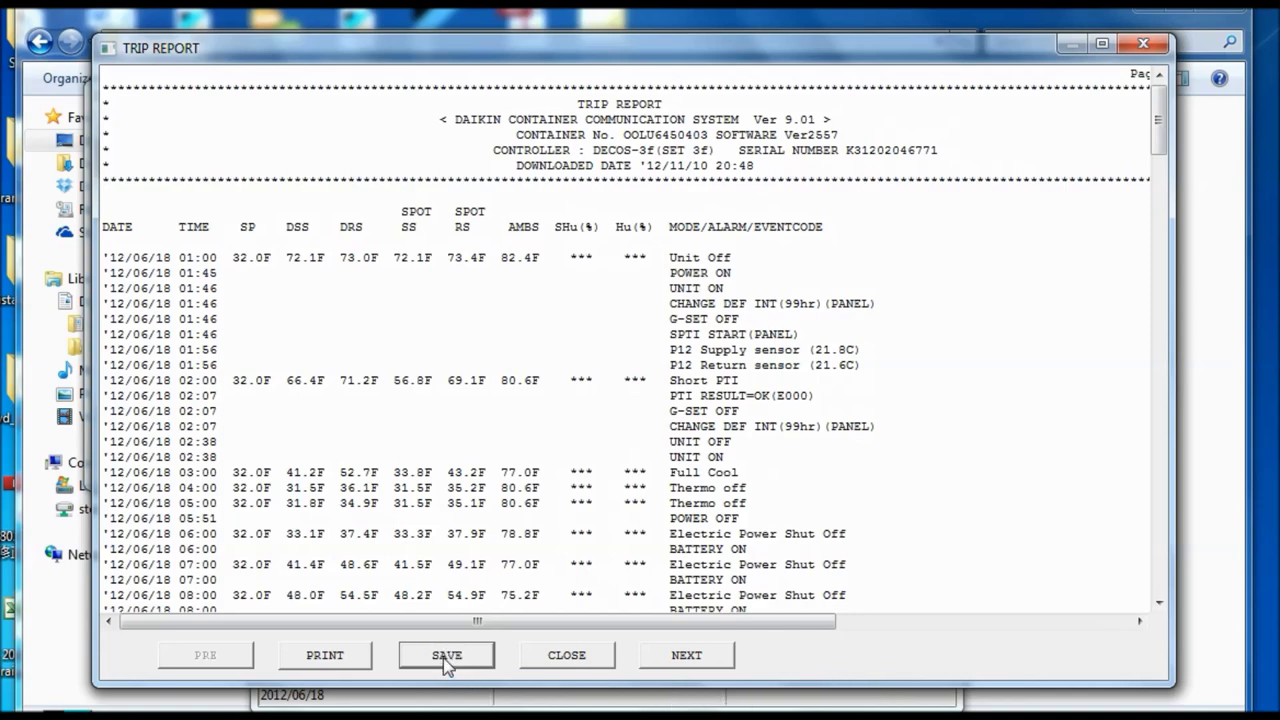
# Save the trip report to the Desktop as OOLU6450403EXCEL, a Print Files (*.LIS) file
pyautogui.click(446, 656)
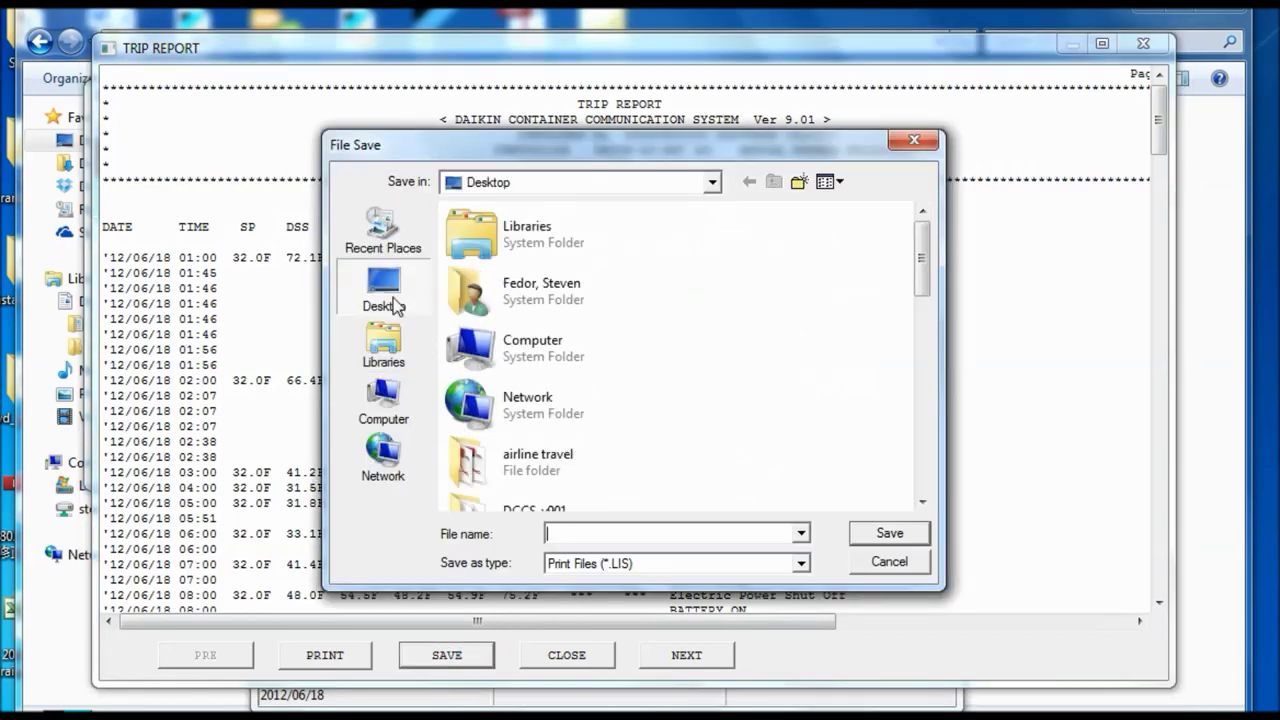
pyautogui.click(393, 300)
pyautogui.moveTo(556, 155); pyautogui.dragTo(543, 241)
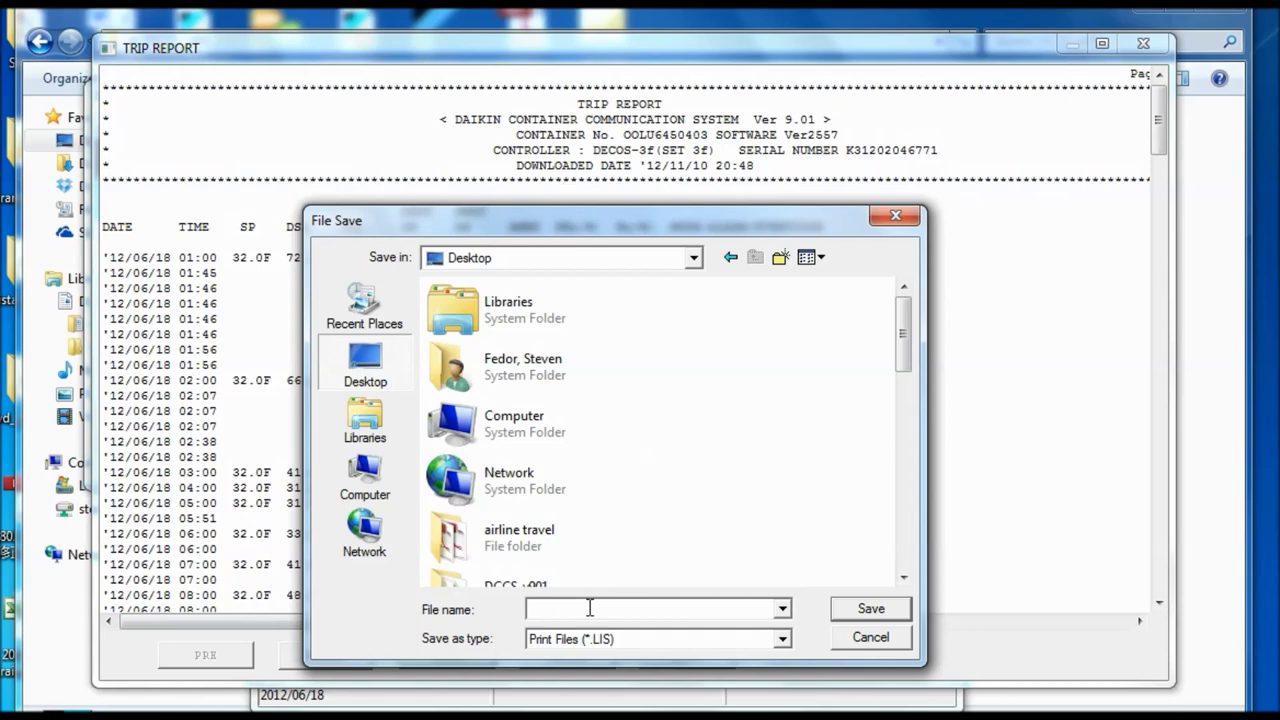
pyautogui.write('OOLU')
pyautogui.write('64')
pyautogui.write('50')
pyautogui.write('403')
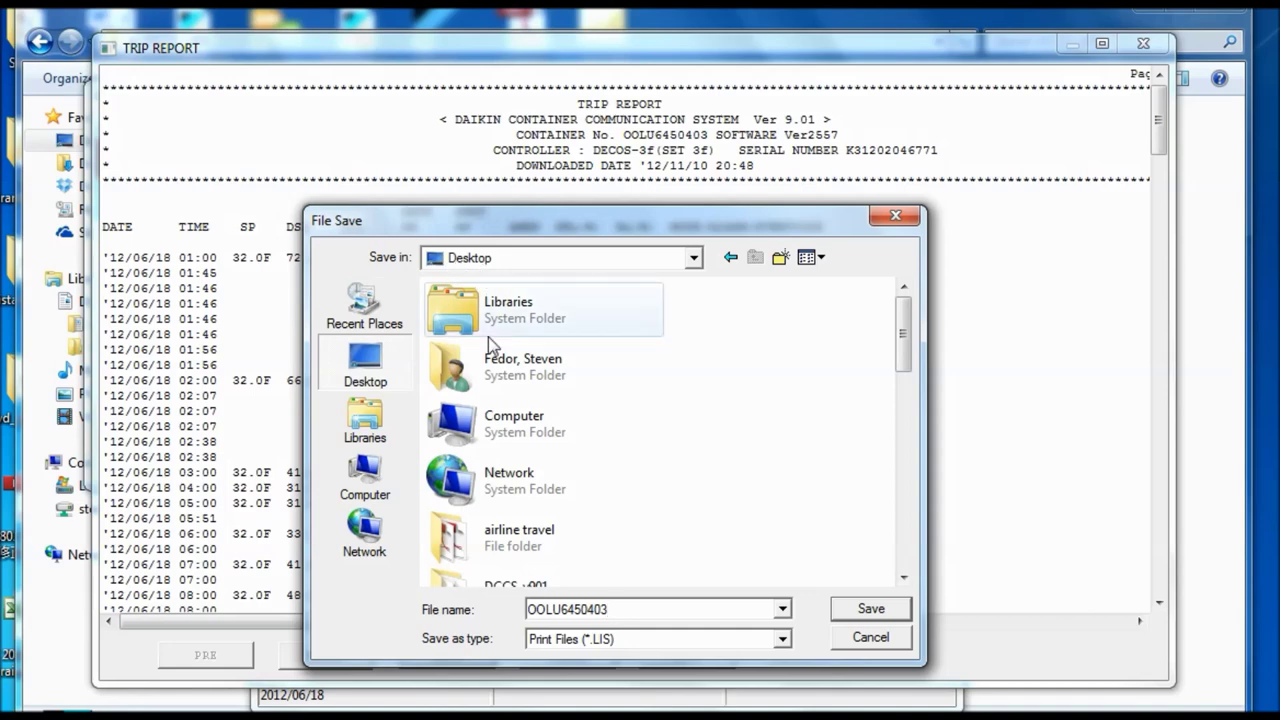
pyautogui.write('EXCEL')
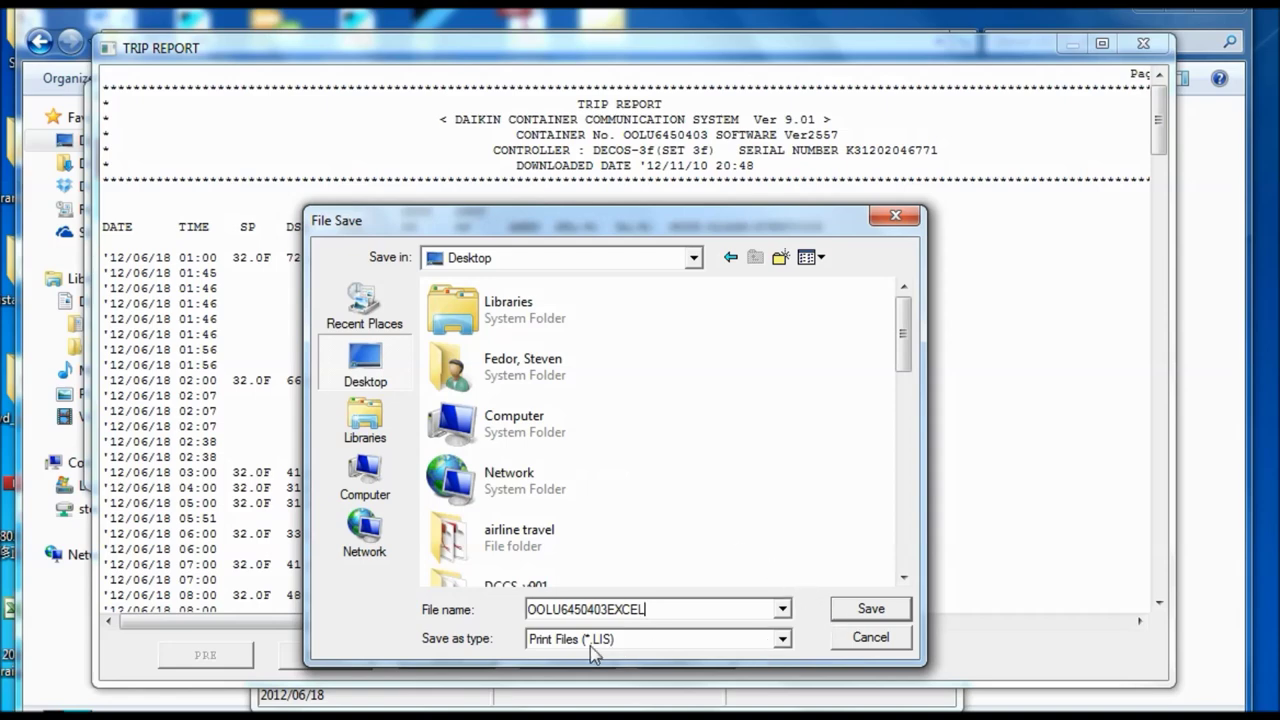
pyautogui.click(870, 612)
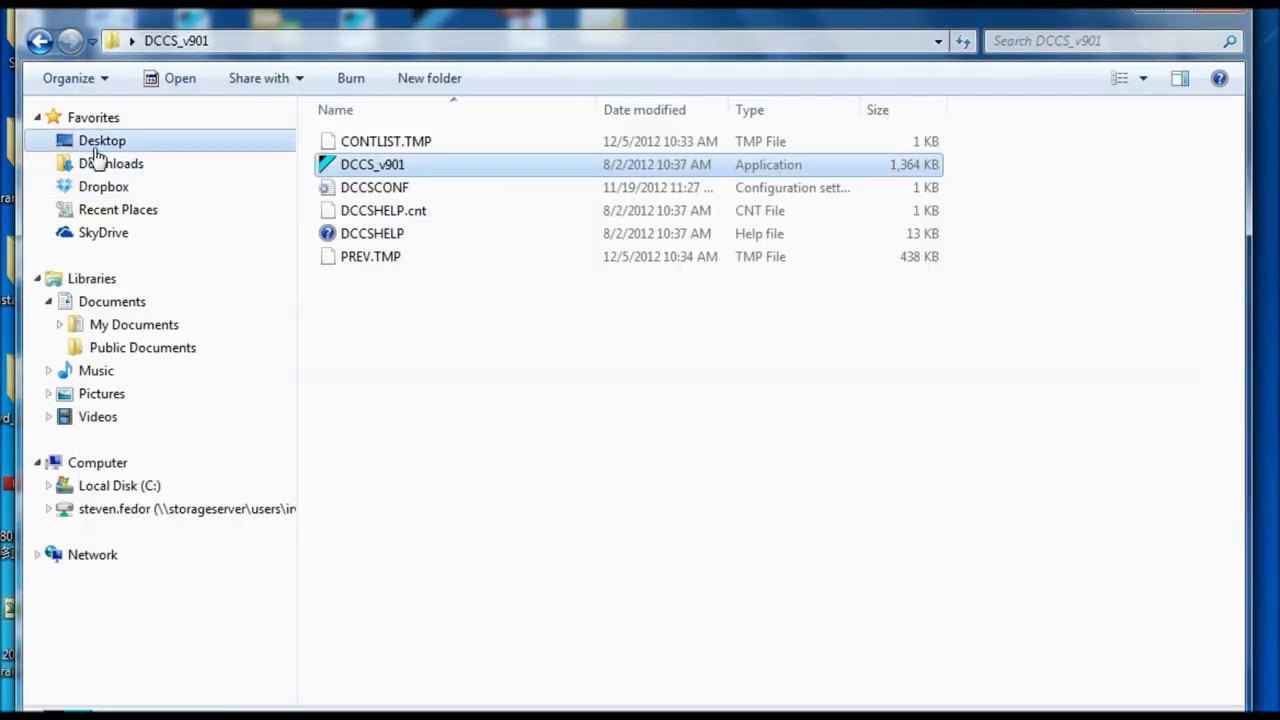
# On the Desktop, open OOLU6450403EXCEL to launch Excel with a blank workbook
pyautogui.click(97, 147)
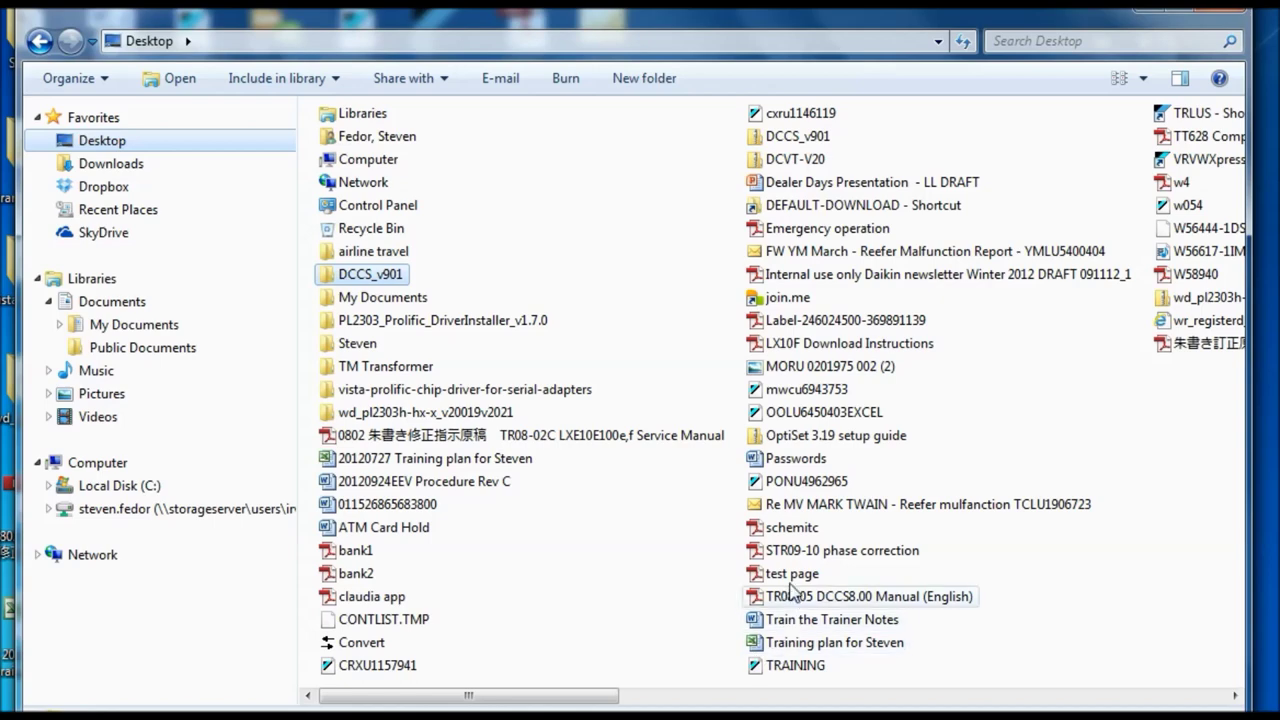
pyautogui.click(795, 418)
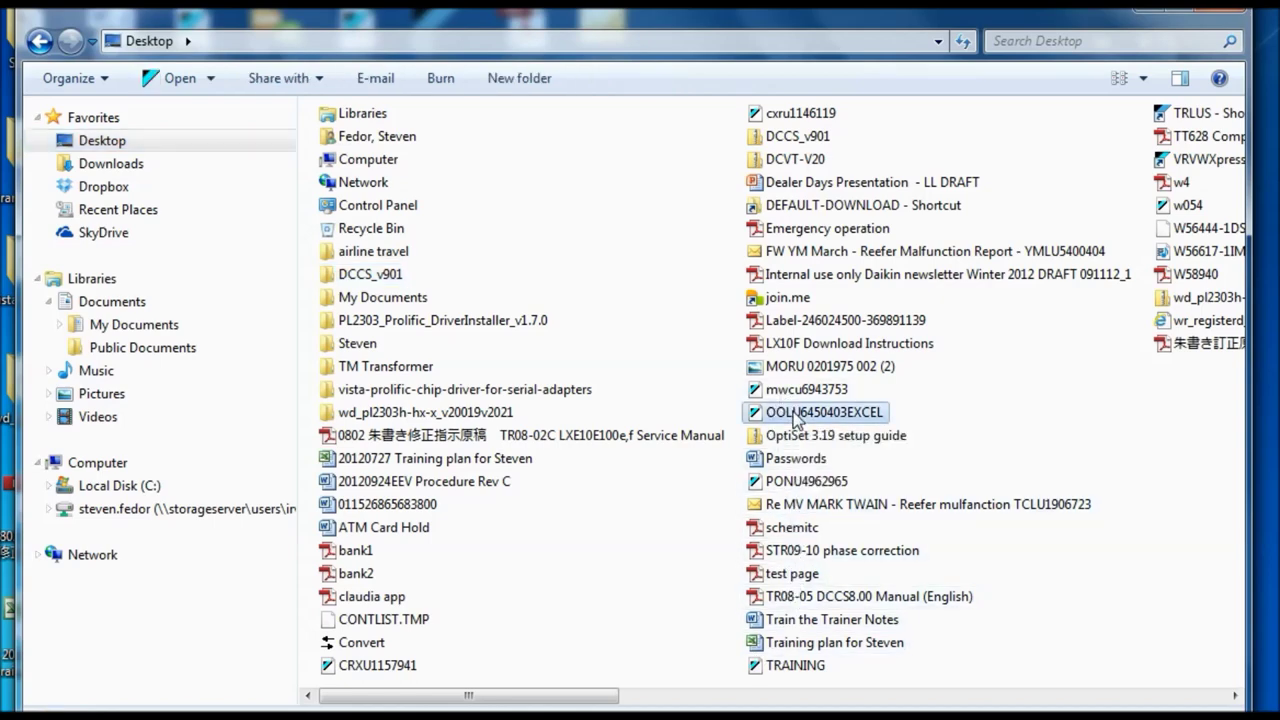
pyautogui.rightClick(795, 418)
pyautogui.click(836, 428)
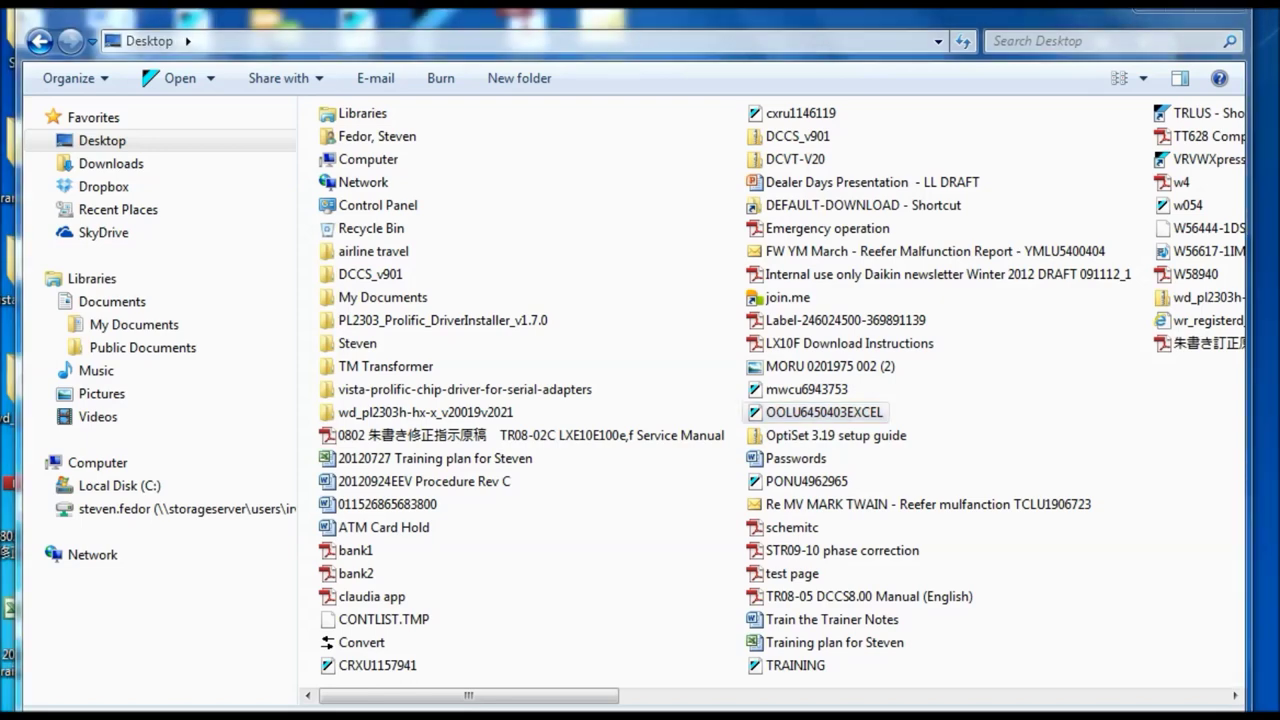
pyautogui.press('Return')
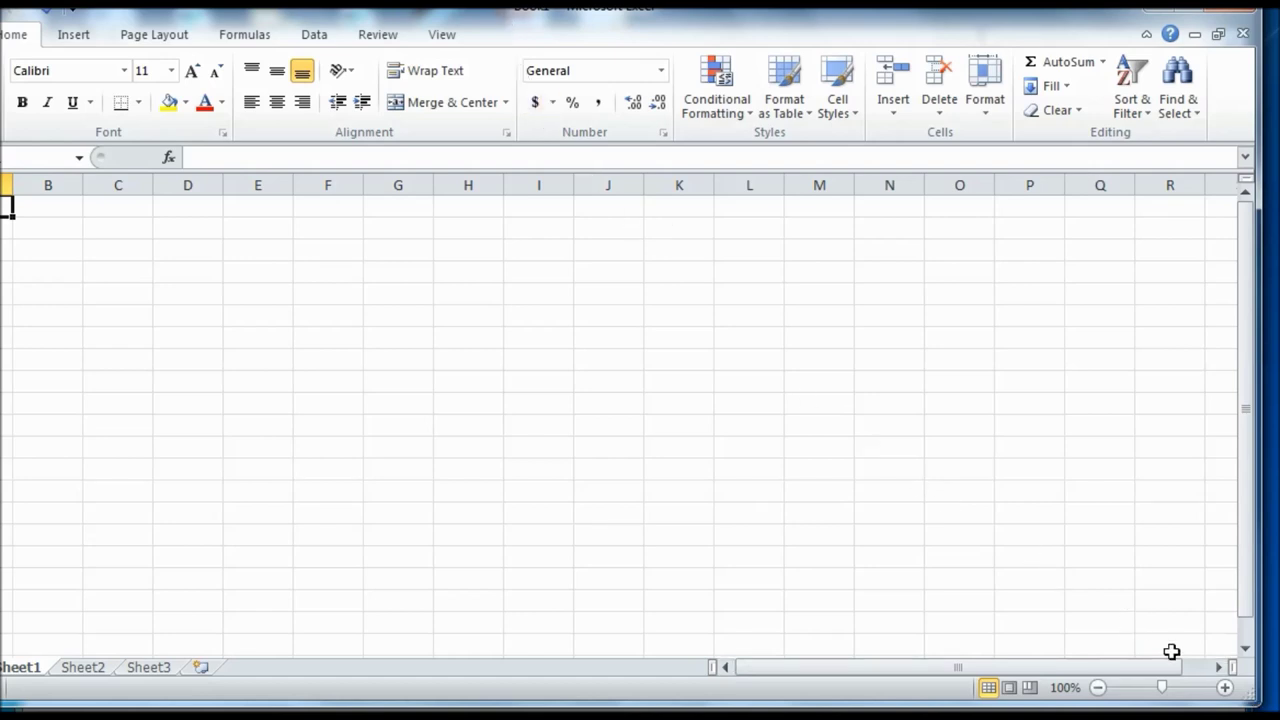
# Resize and reposition the Excel window so Book1 fits fully on screen
pyautogui.moveTo(1247, 693); pyautogui.dragTo(1083, 590)
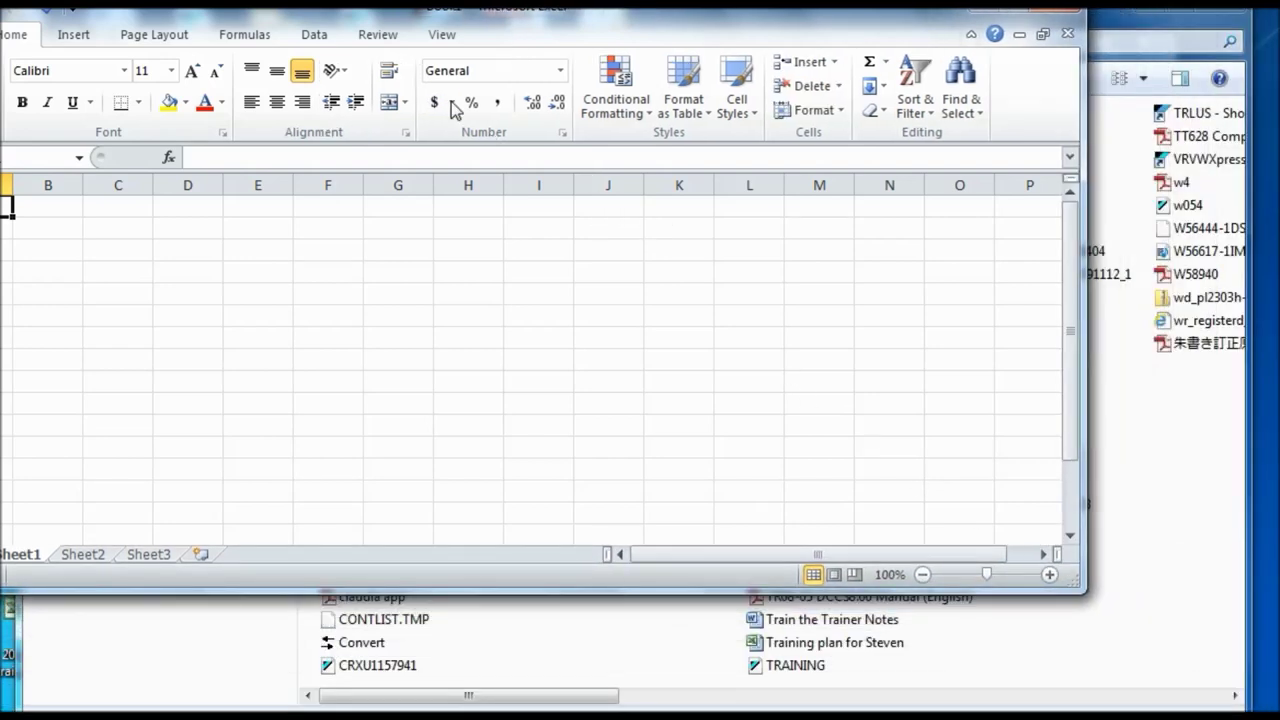
pyautogui.moveTo(380, 12); pyautogui.dragTo(490, 35)
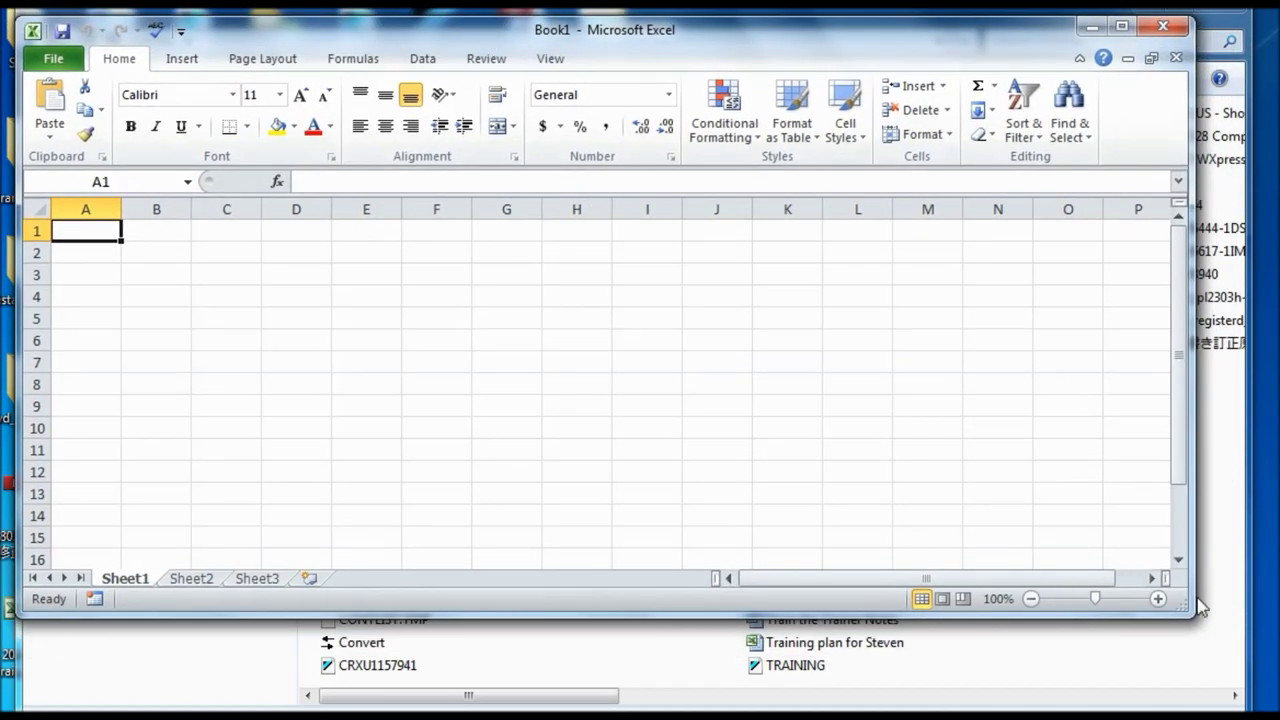
pyautogui.moveTo(1190, 614); pyautogui.dragTo(1240, 691)
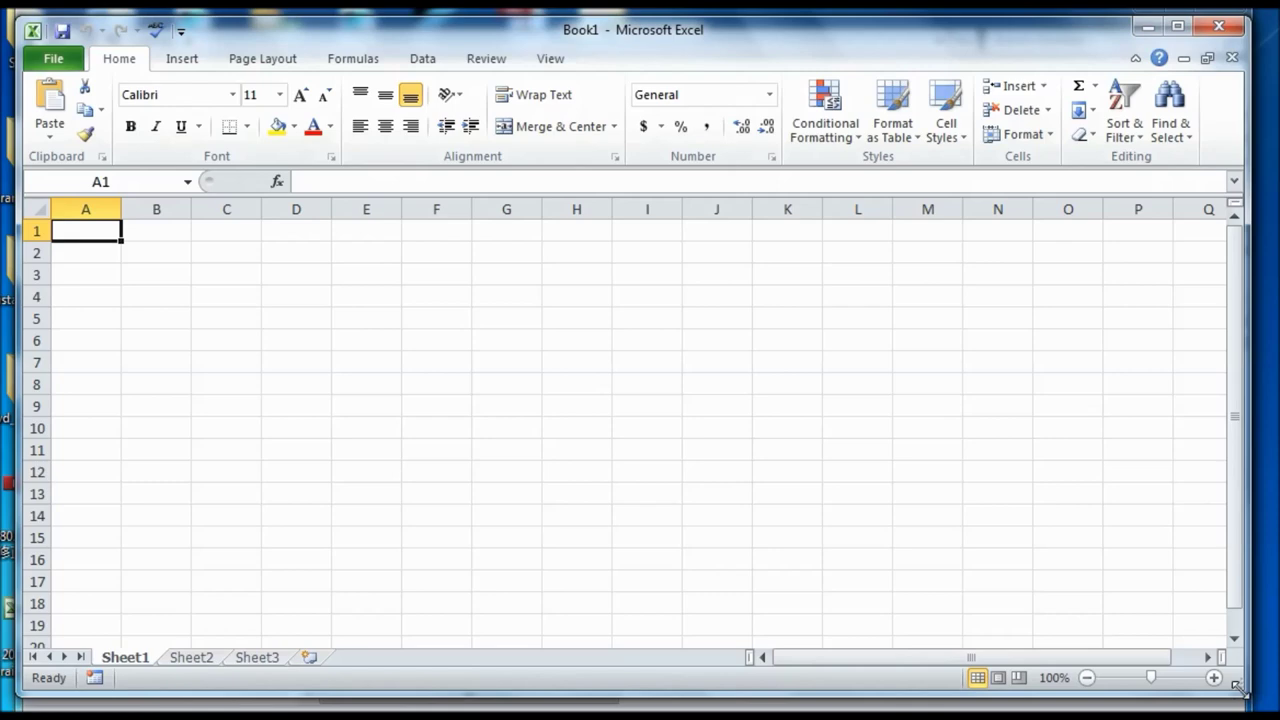
pyautogui.click(44, 64)
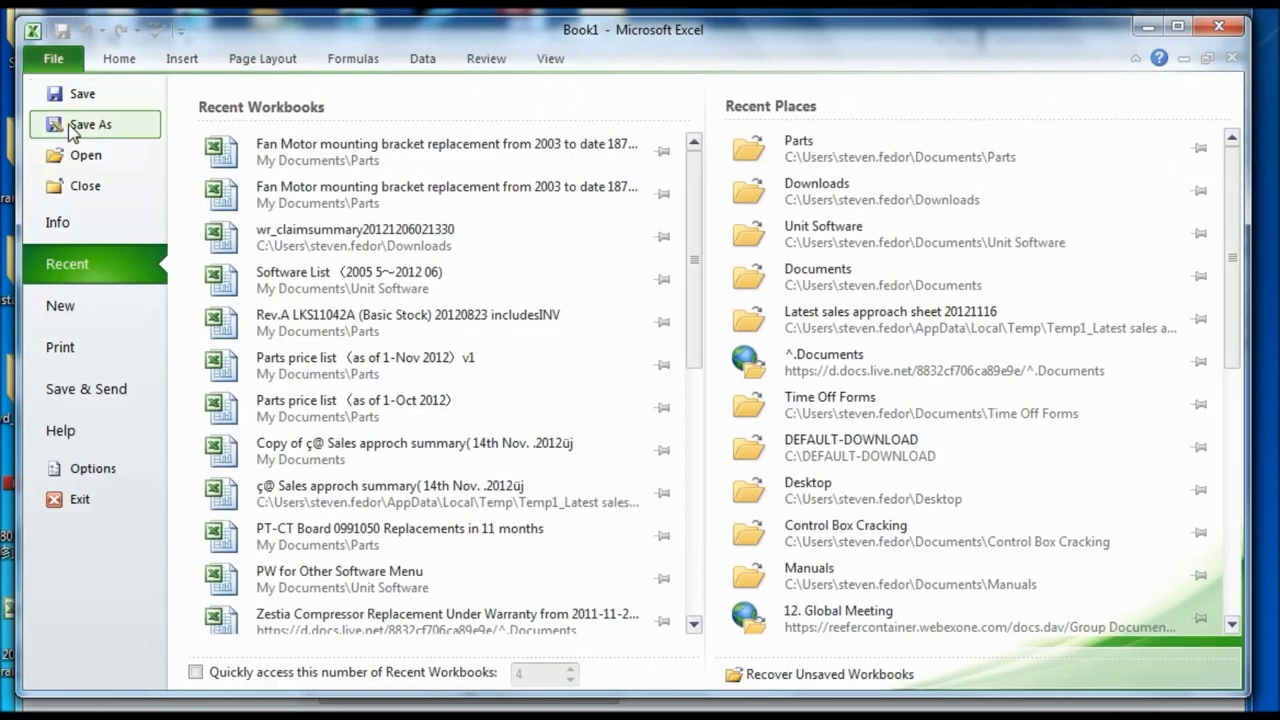
# Open OOLU6450403EXCEL.LIS from the Desktop, with the file type set to All Files
pyautogui.click(73, 158)
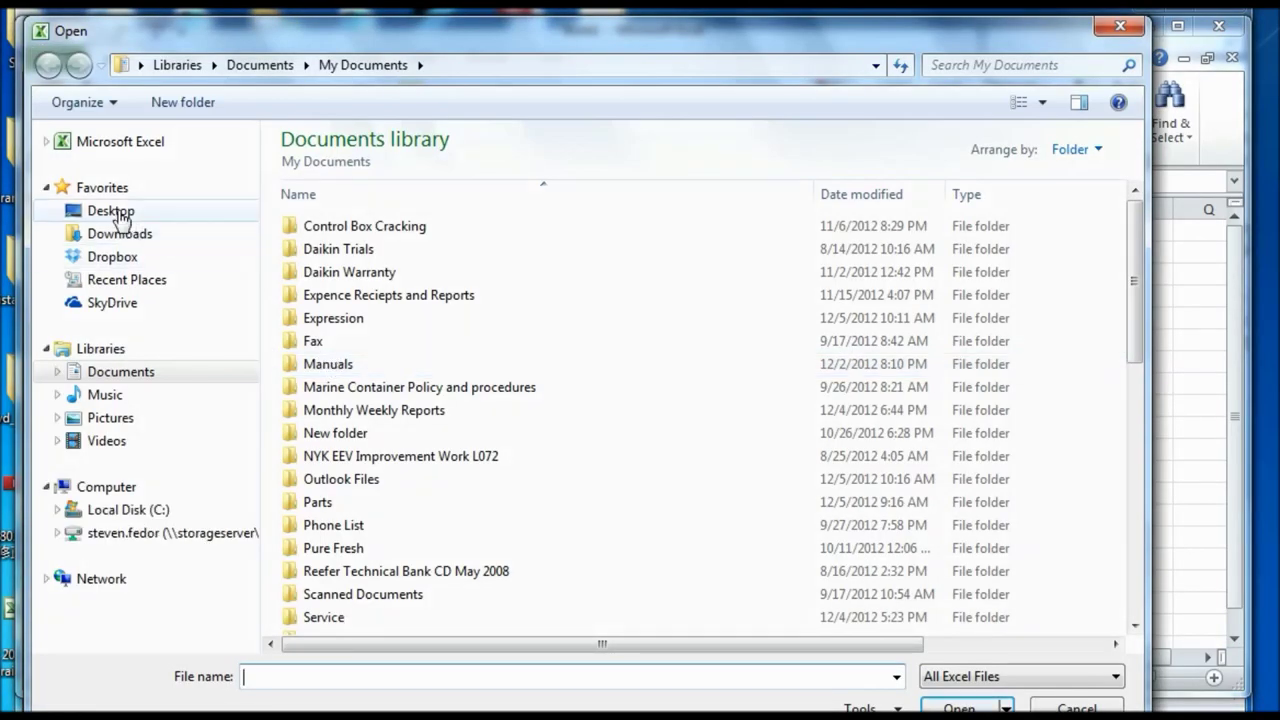
pyautogui.click(112, 211)
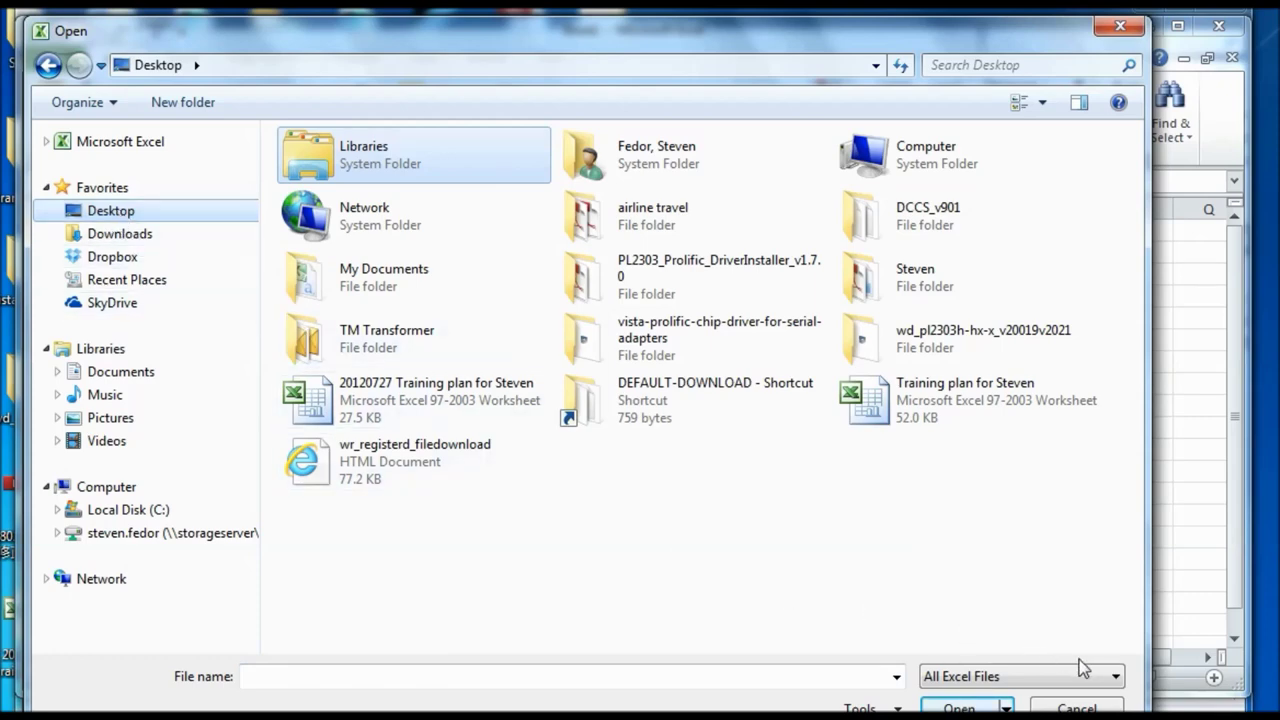
pyautogui.click(1112, 686)
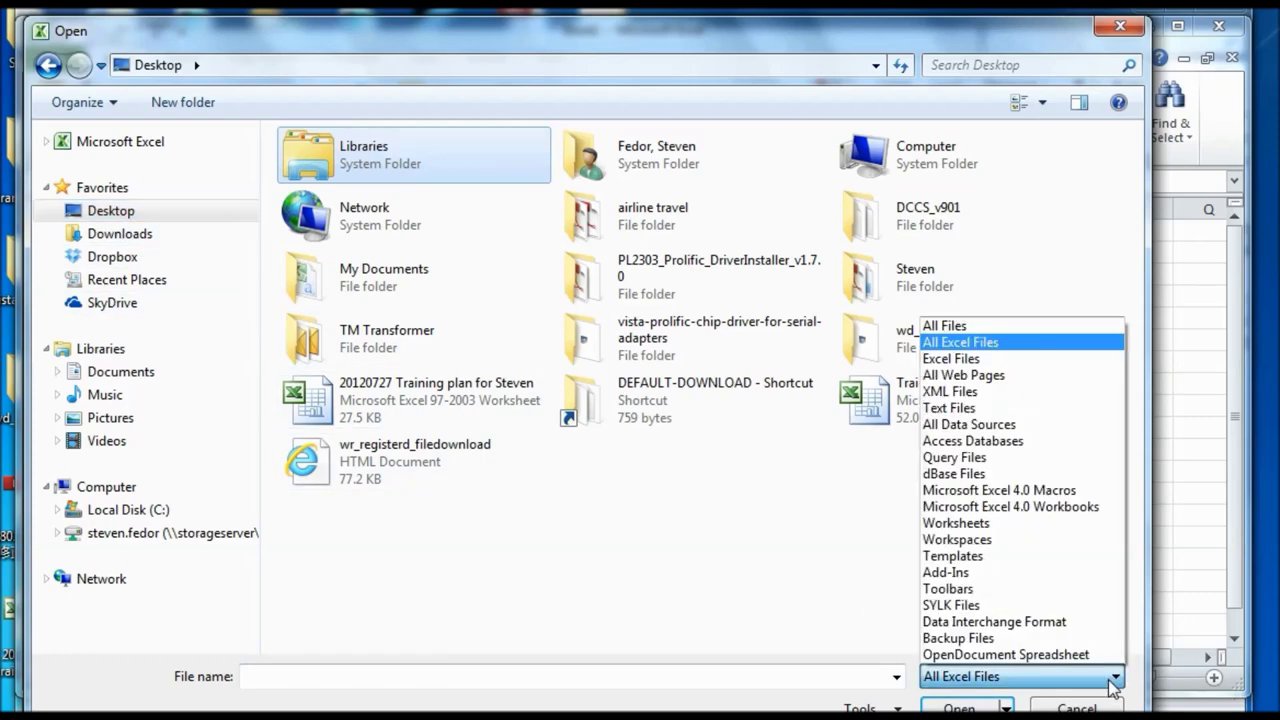
pyautogui.click(995, 327)
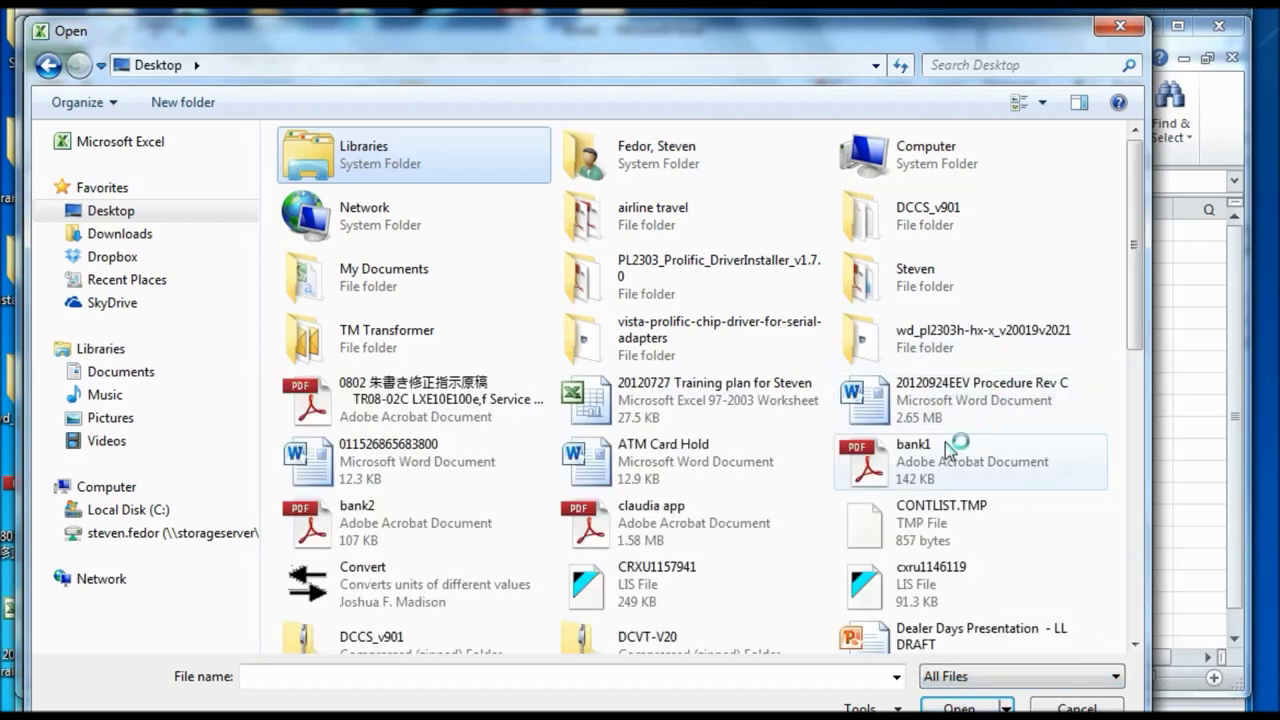
pyautogui.click(757, 676)
pyautogui.write('OOL')
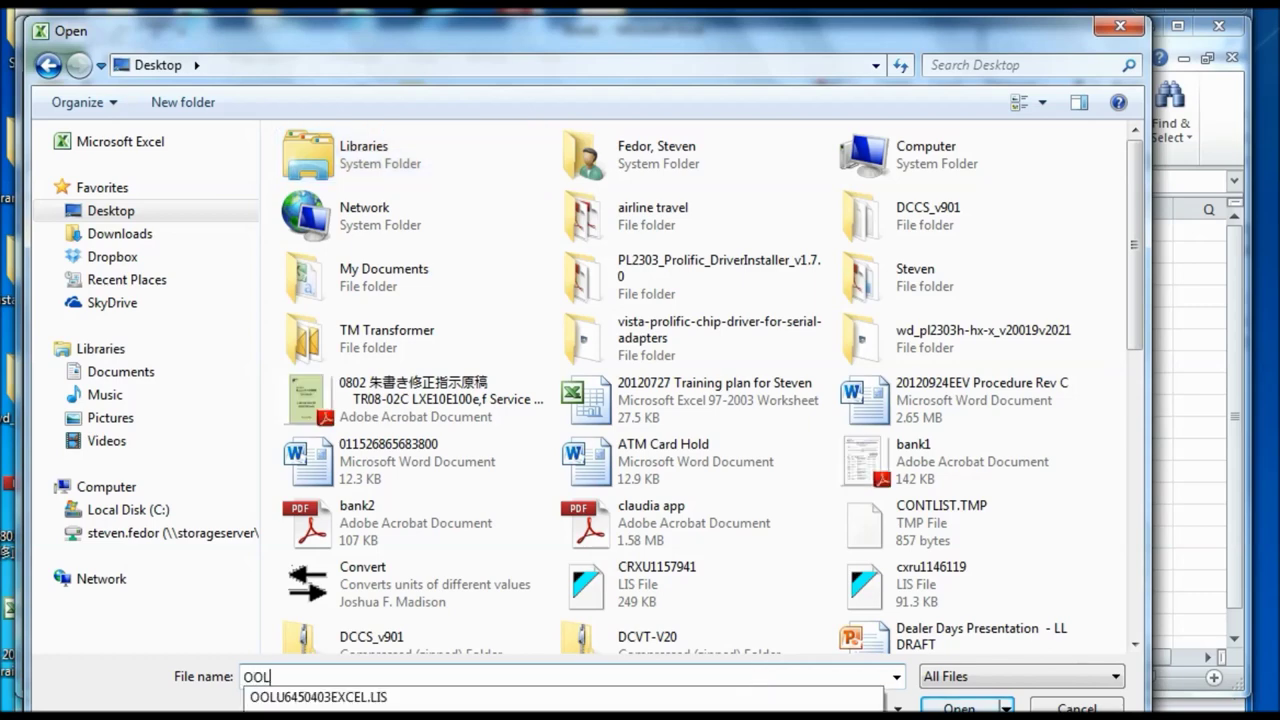
pyautogui.click(715, 698)
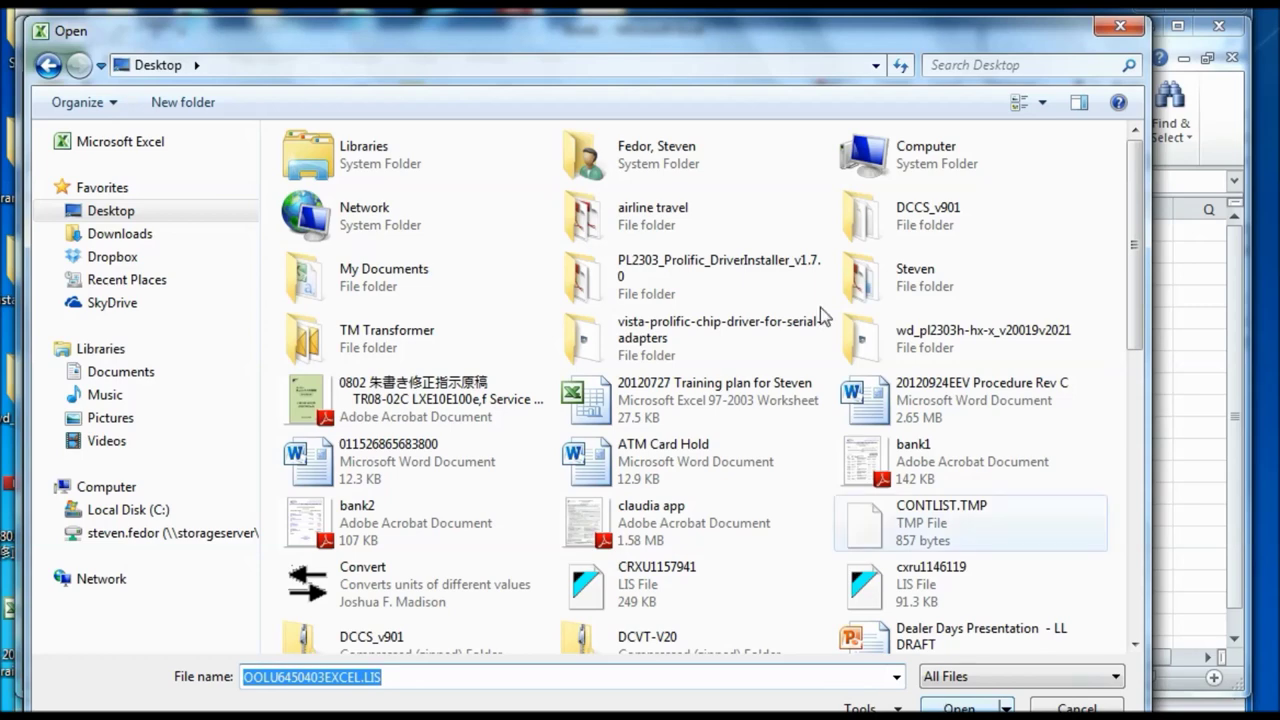
pyautogui.moveTo(727, 34); pyautogui.dragTo(727, 27)
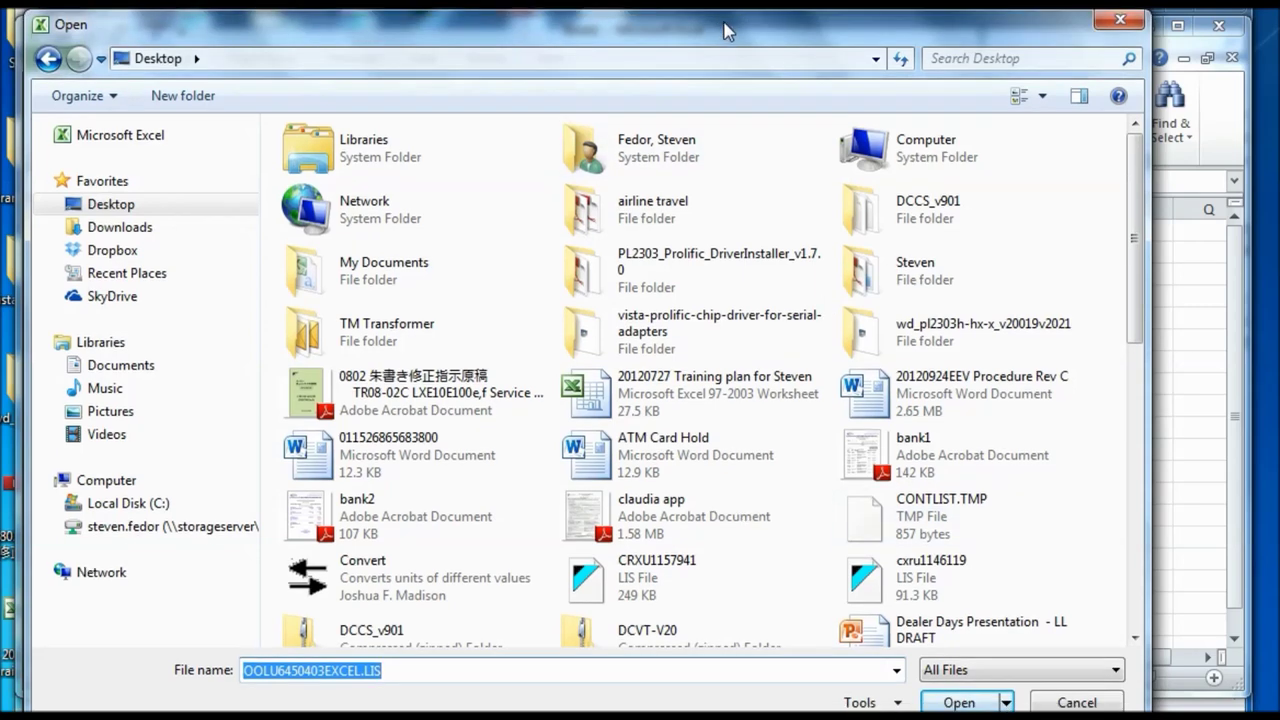
pyautogui.click(957, 703)
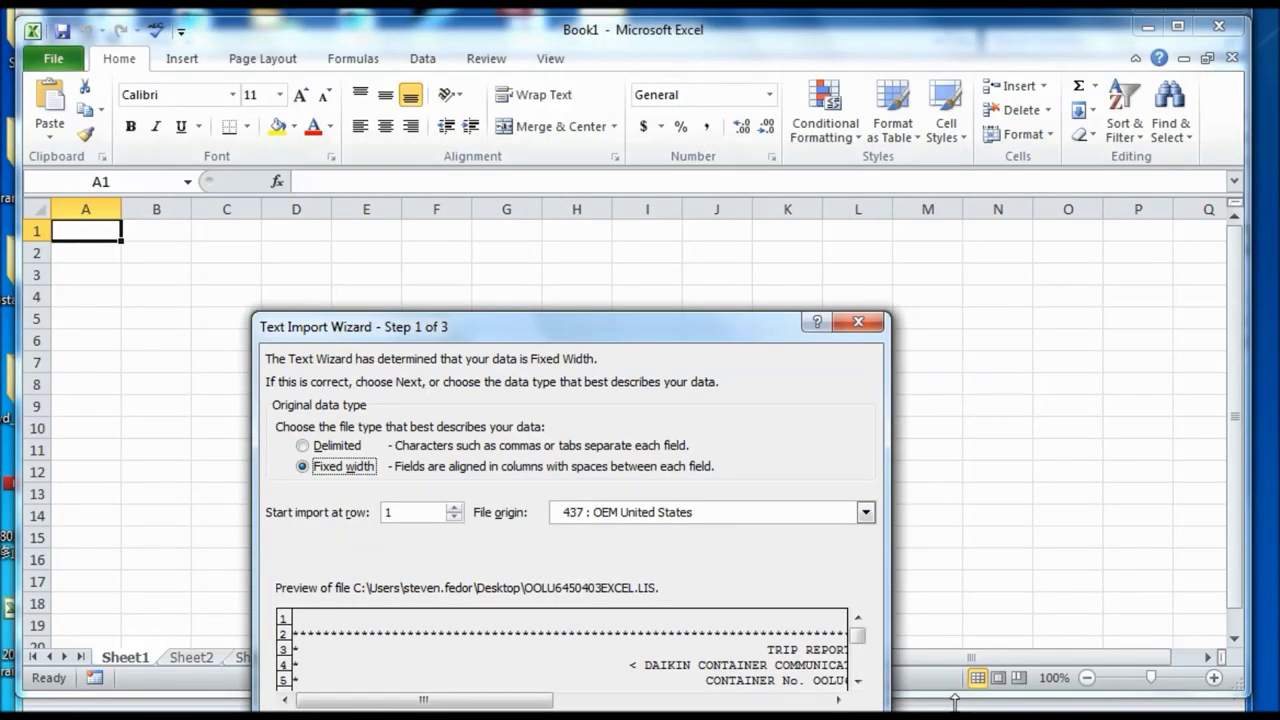
# Keep Fixed width in the Text Import Wizard and continue to Step 2
pyautogui.moveTo(543, 334); pyautogui.dragTo(530, 168)
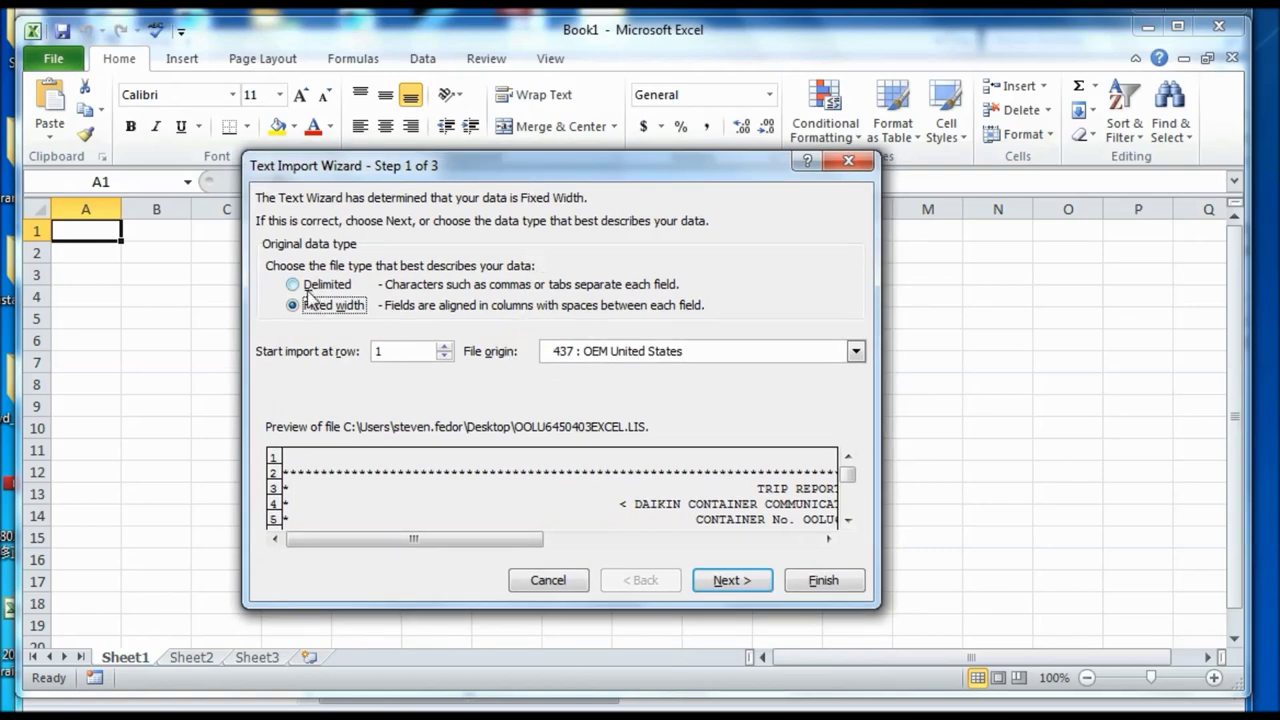
pyautogui.click(749, 590)
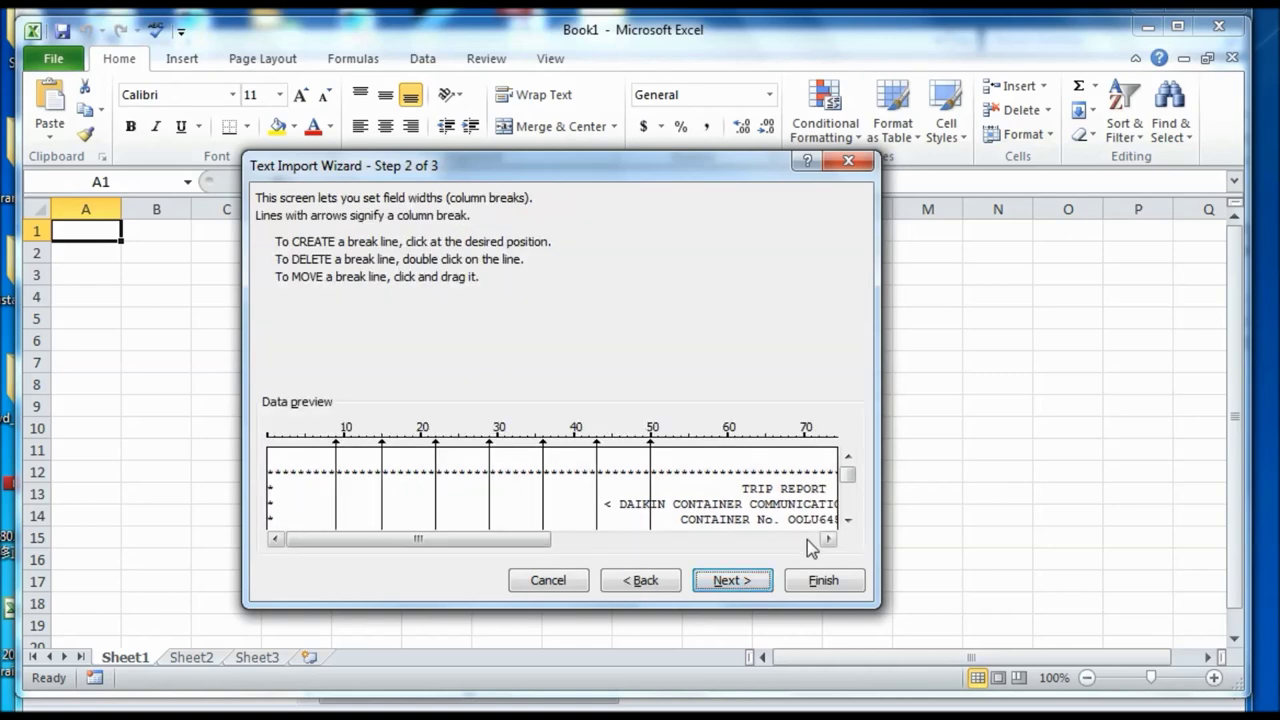
# Scroll the preview to the headers and add column breaks after AMBS and SHu(%)
pyautogui.click(847, 522)
pyautogui.click(847, 522)
pyautogui.click(847, 522)
pyautogui.click(847, 522)
pyautogui.click(847, 522)
pyautogui.click(847, 522)
pyautogui.click(847, 522)
pyautogui.click(847, 522)
pyautogui.click(847, 522)
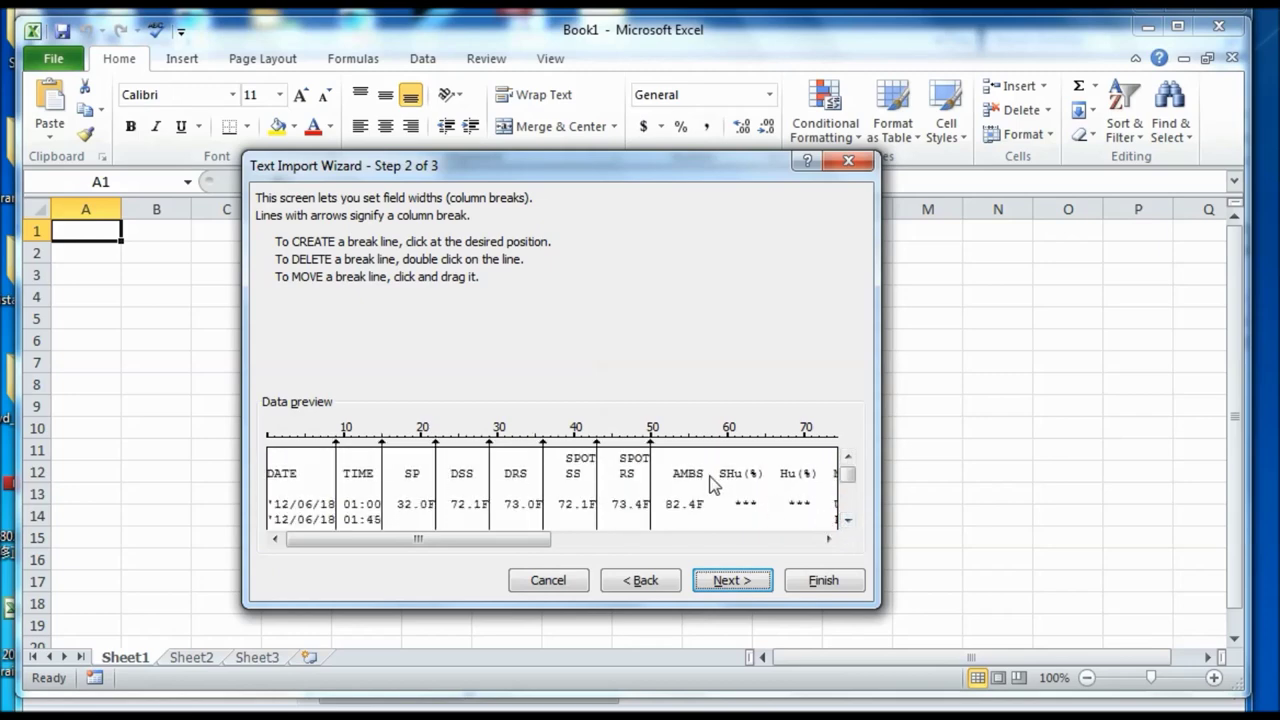
pyautogui.click(712, 440)
pyautogui.click(772, 442)
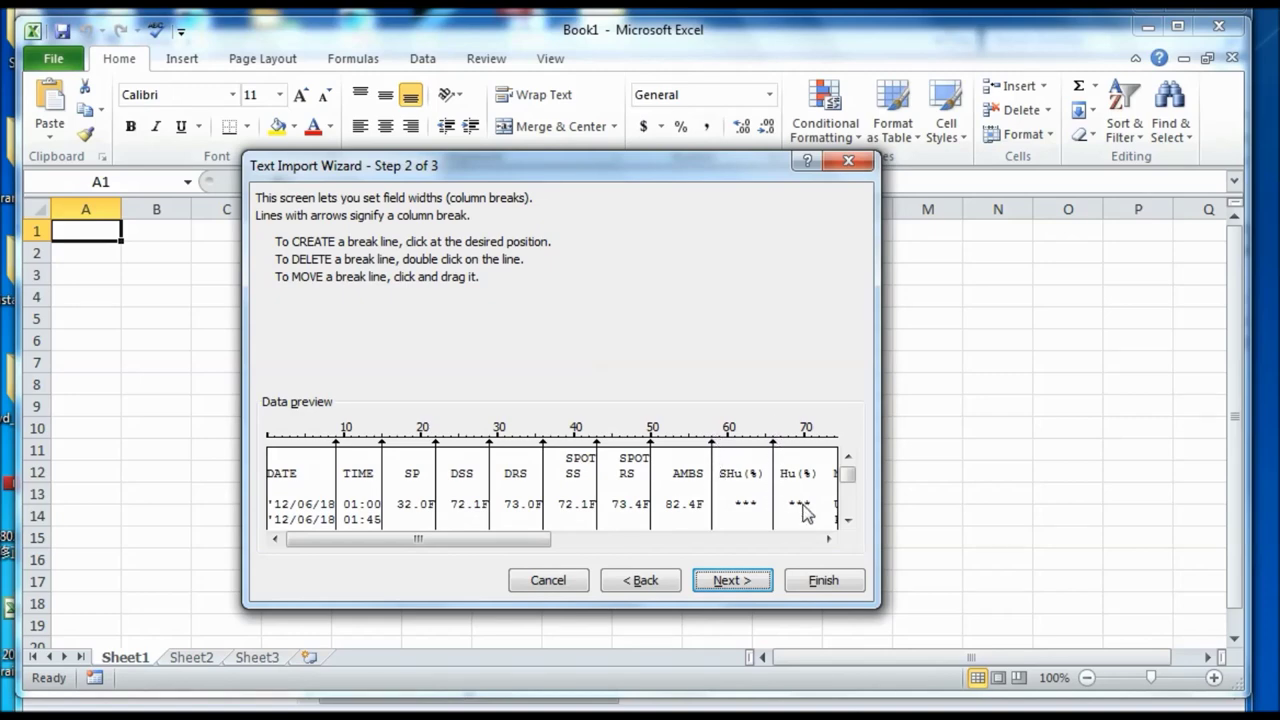
pyautogui.click(828, 540)
pyautogui.moveTo(828, 540); pyautogui.dragTo(828, 540)
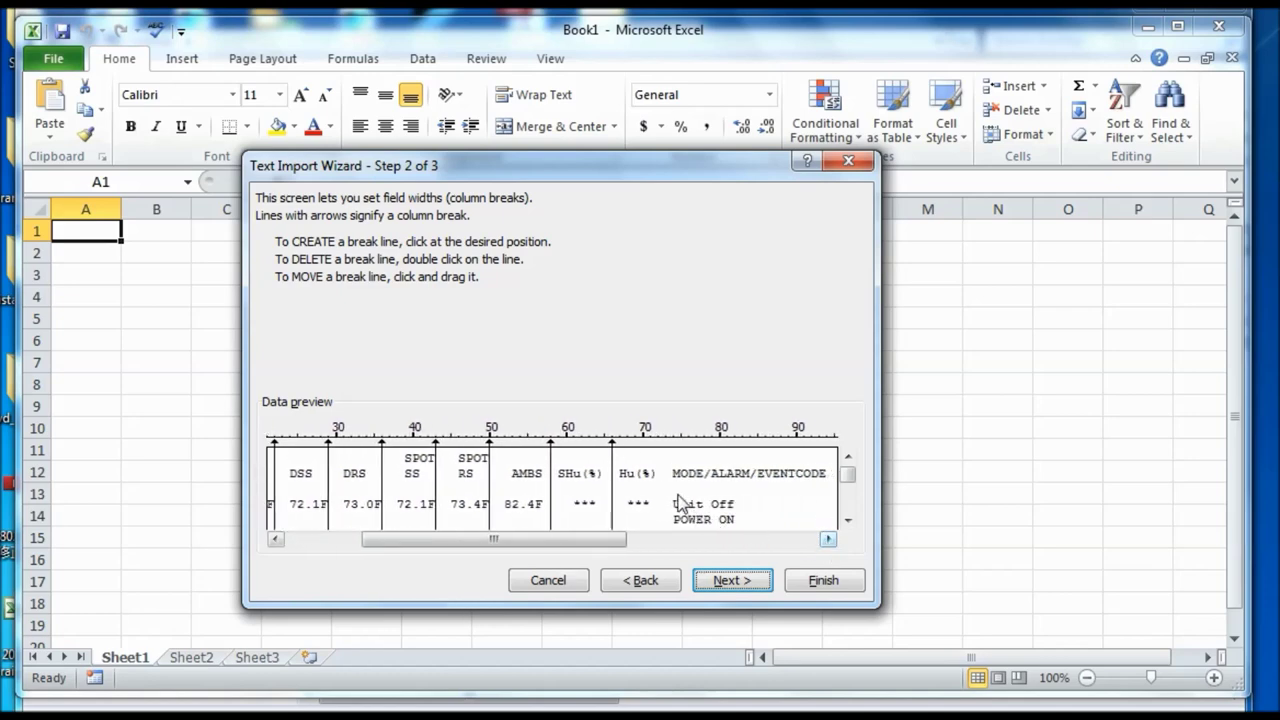
# Add a break before MODE/ALARM/EVENTCODE and finish importing the trip report
pyautogui.click(665, 440)
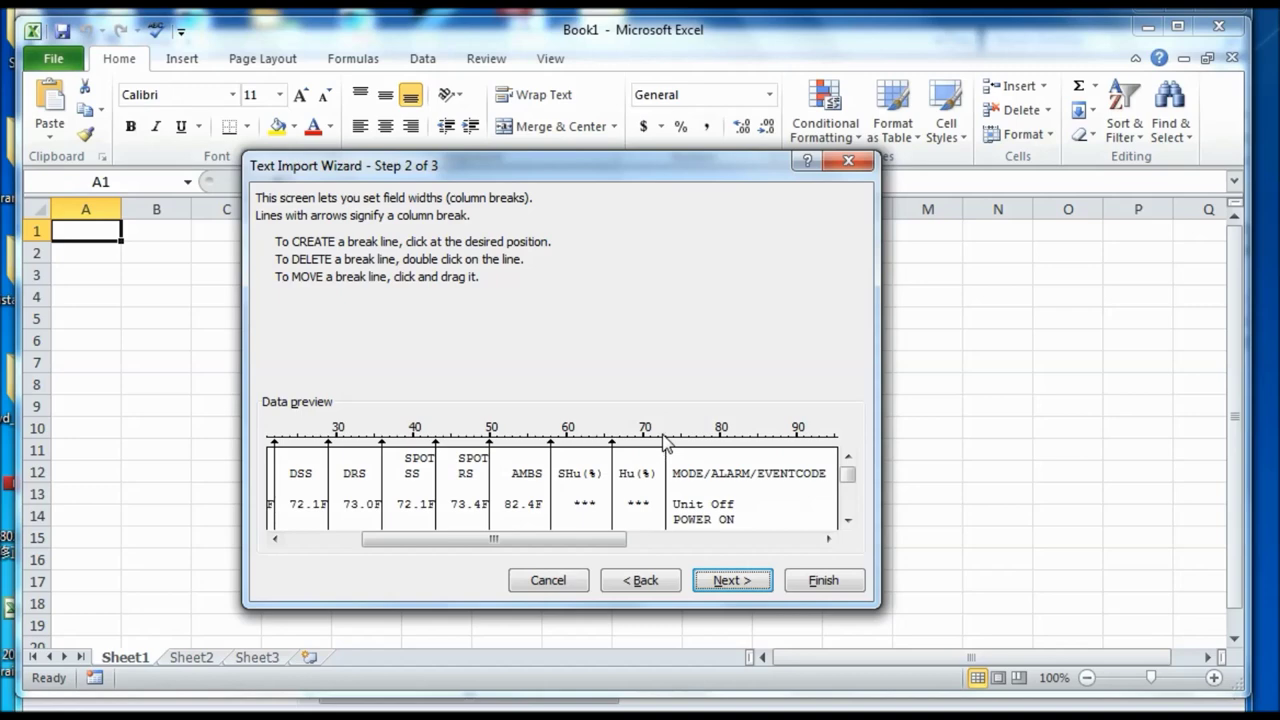
pyautogui.moveTo(848, 522); pyautogui.dragTo(848, 522)
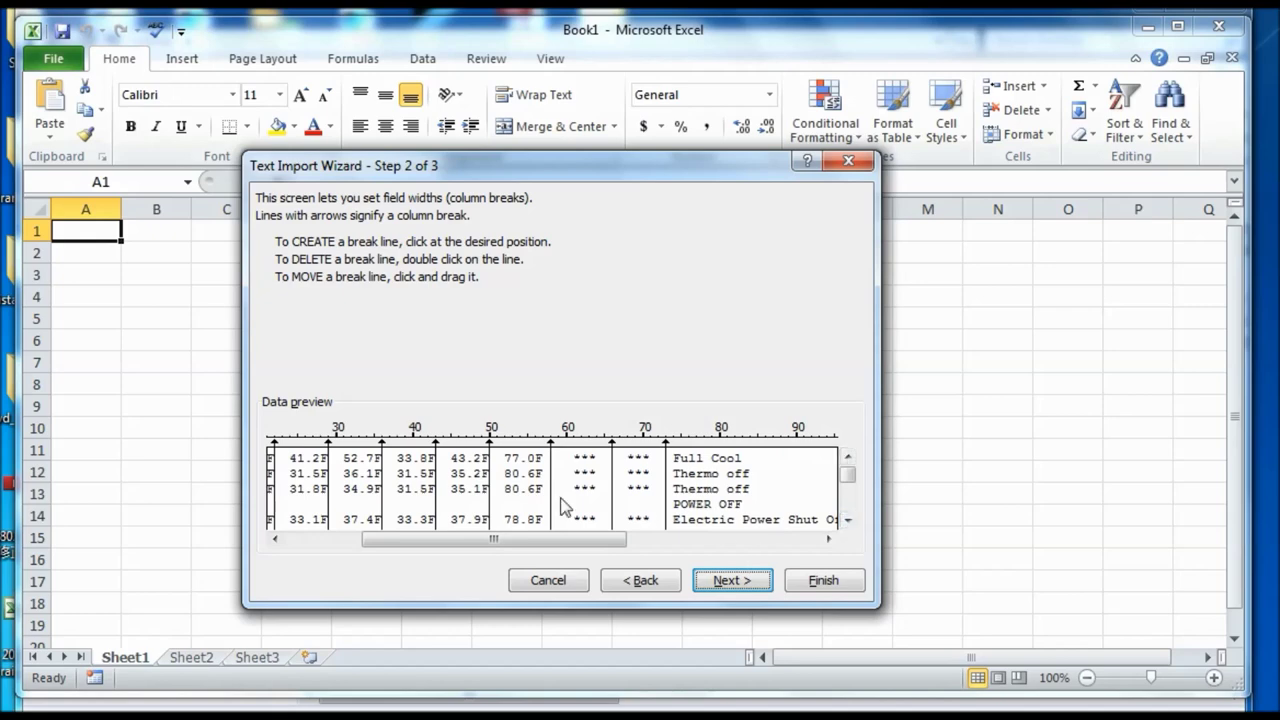
pyautogui.moveTo(559, 541); pyautogui.dragTo(627, 541)
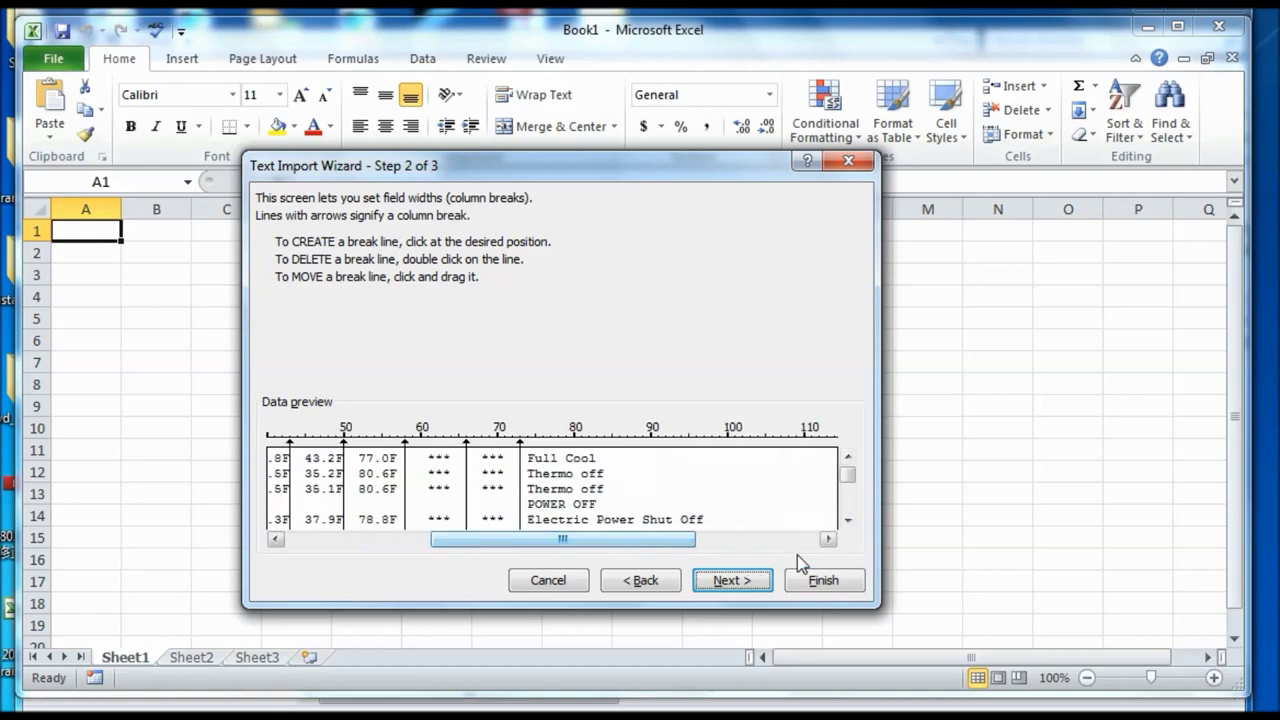
pyautogui.click(828, 539)
pyautogui.click(736, 582)
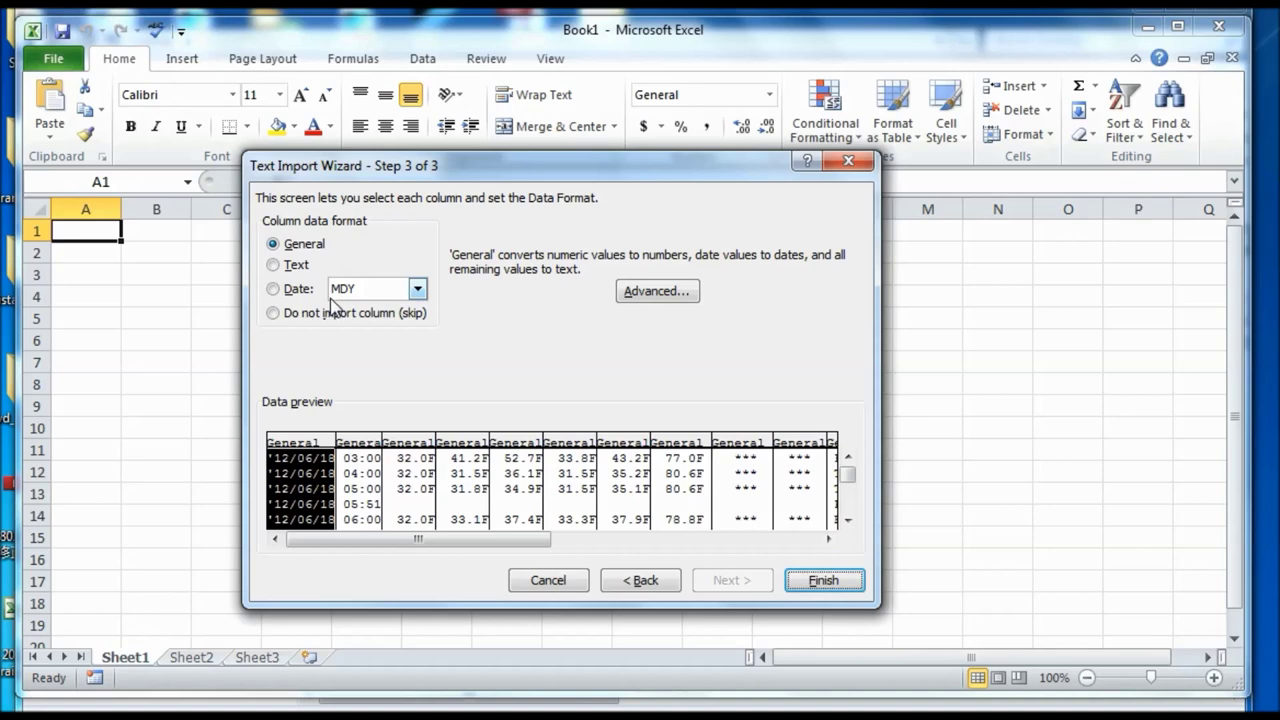
pyautogui.click(823, 580)
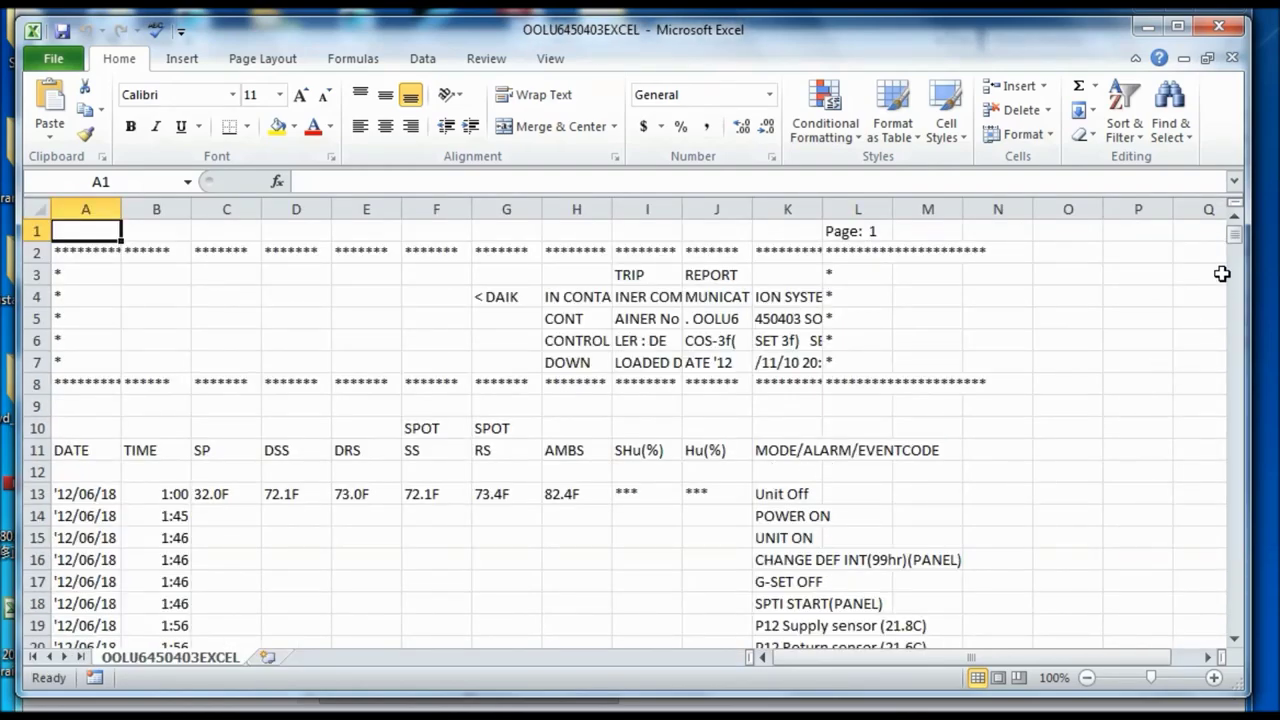
pyautogui.moveTo(1236, 235); pyautogui.dragTo(1240, 312)
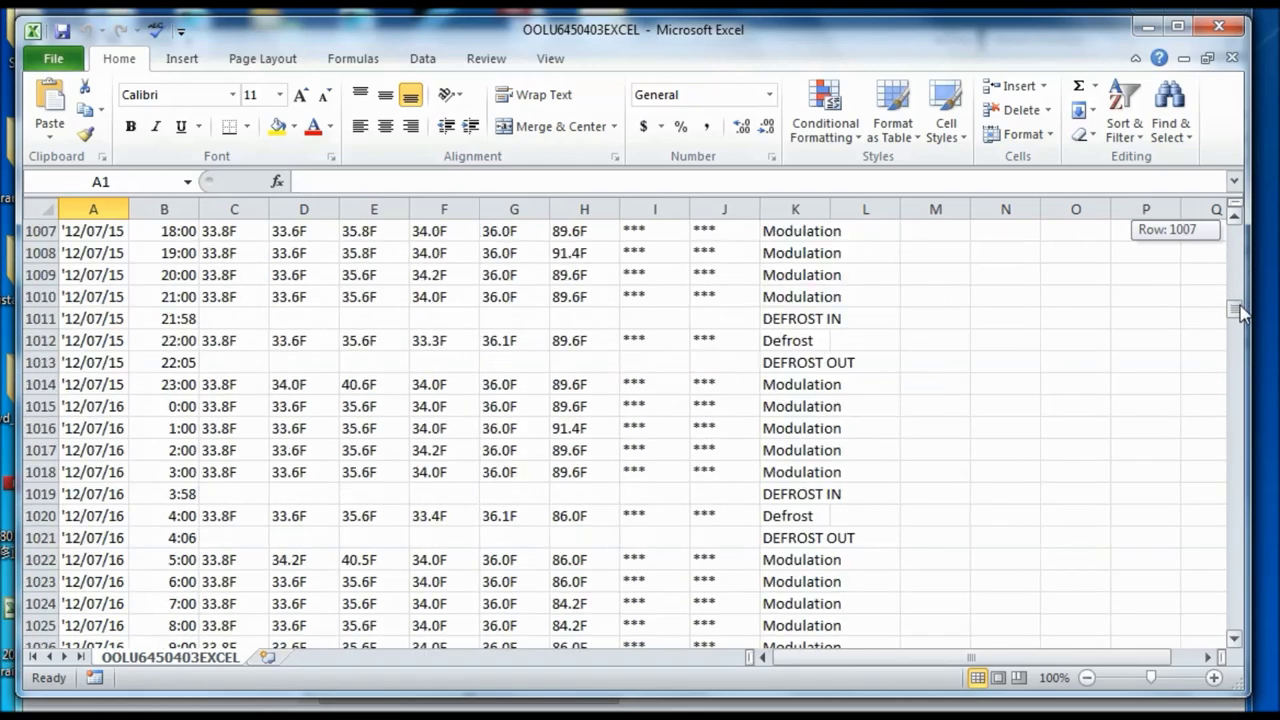